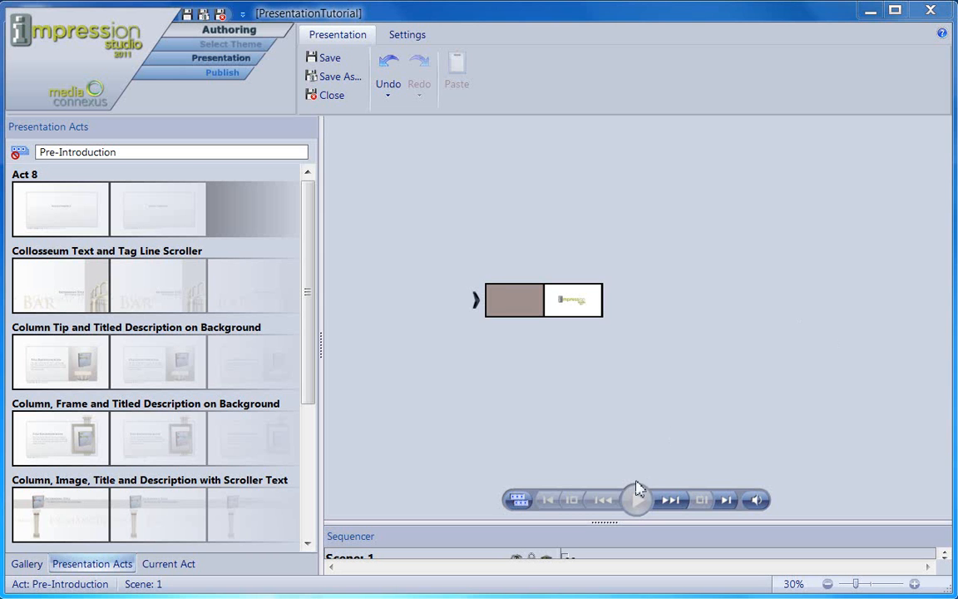
Step: Select the Collosseum act and the three column acts one after another in the act list, ending with Act 8
{"action": "left_click", "coordinate": [172, 257]}
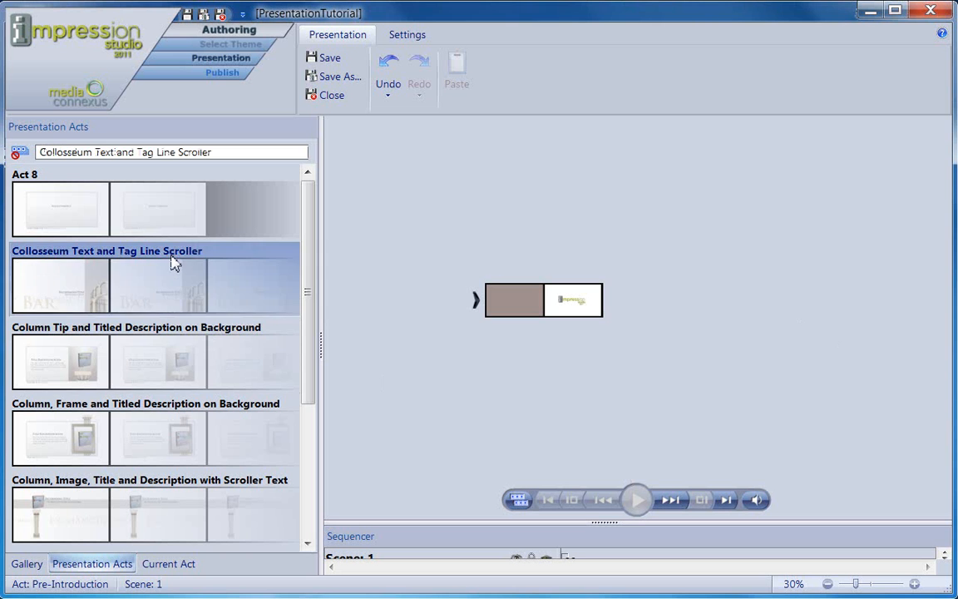
{"action": "left_click", "coordinate": [158, 333]}
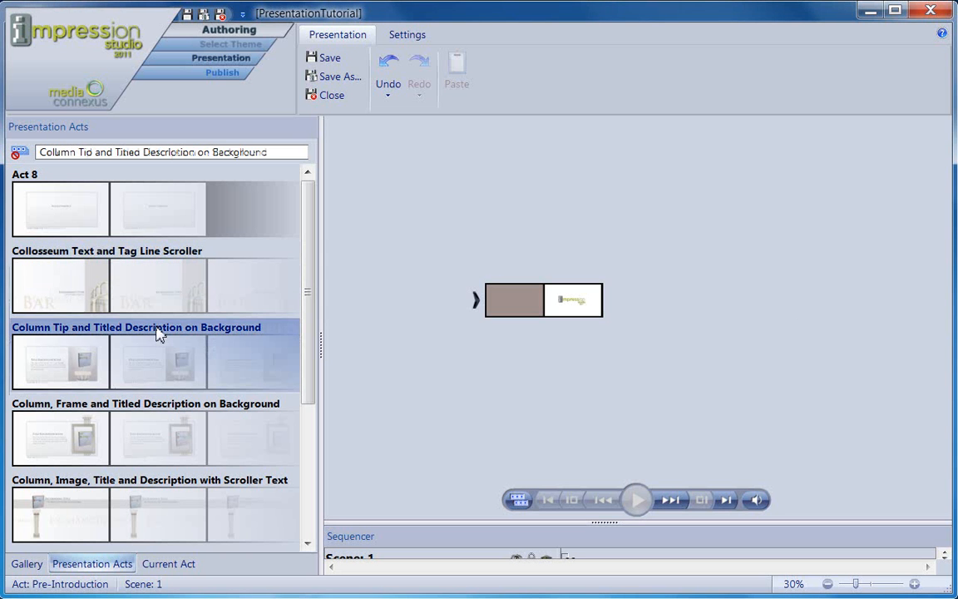
{"action": "left_click", "coordinate": [161, 401]}
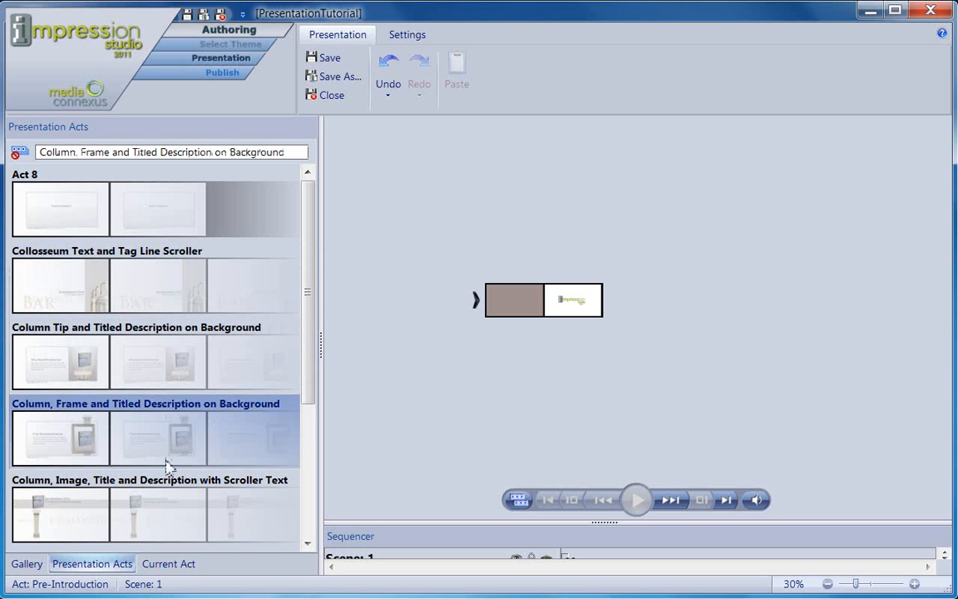
{"action": "left_click", "coordinate": [208, 478]}
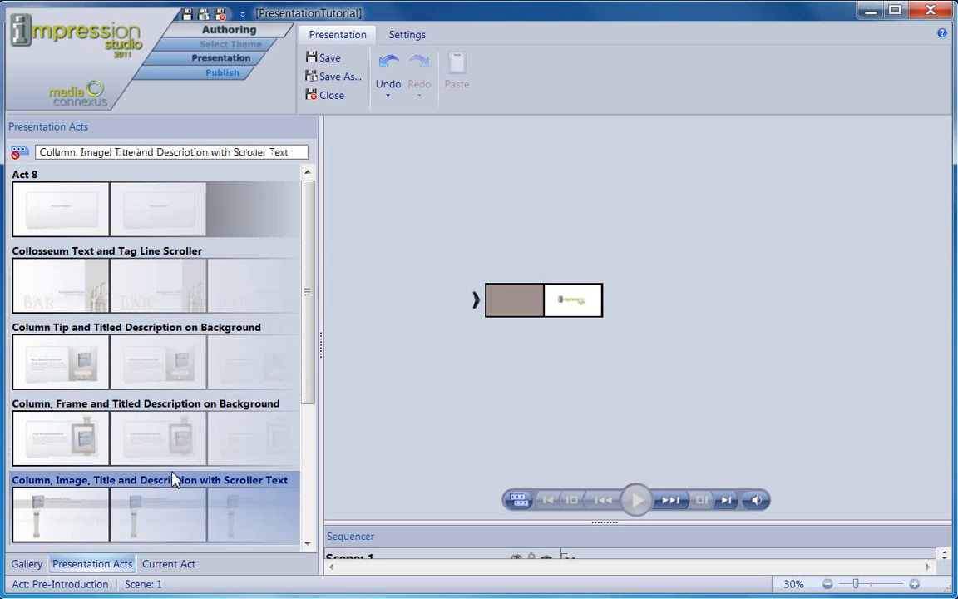
{"action": "left_click", "coordinate": [44, 185]}
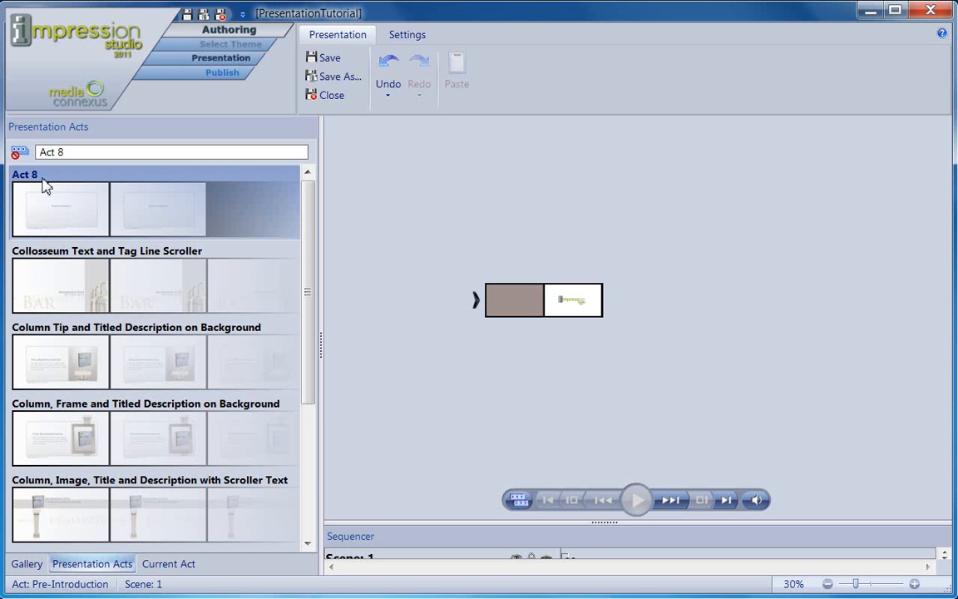
Step: Delete the Collosseum Text and Tag Line Scroller act from the presentation
{"action": "left_click_drag", "start_coordinate": [306, 285], "coordinate": [325, 265]}
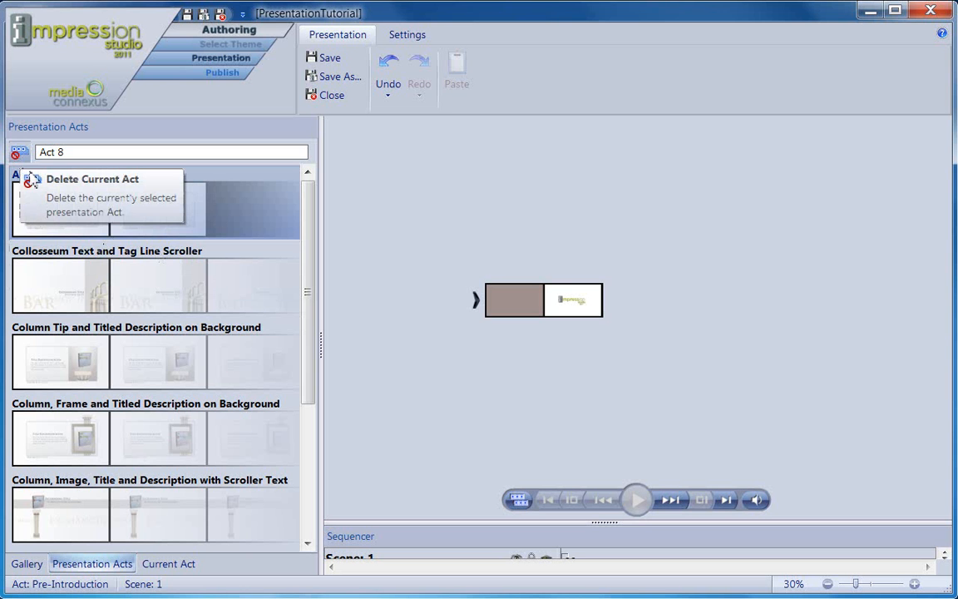
{"action": "left_click", "coordinate": [71, 248]}
{"action": "left_click", "coordinate": [23, 156]}
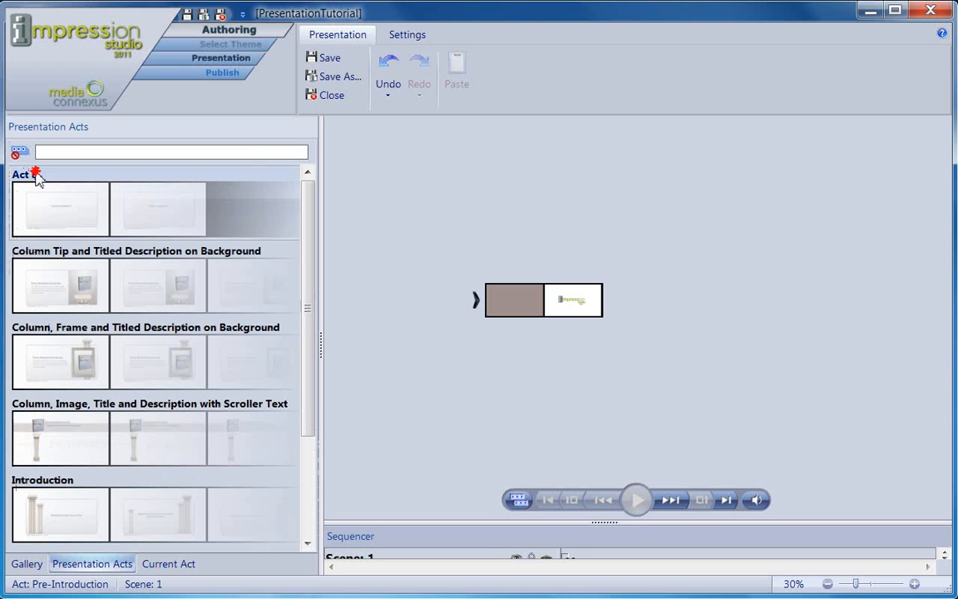
Step: Rename Act 8 to My Act
{"action": "left_click", "coordinate": [37, 177]}
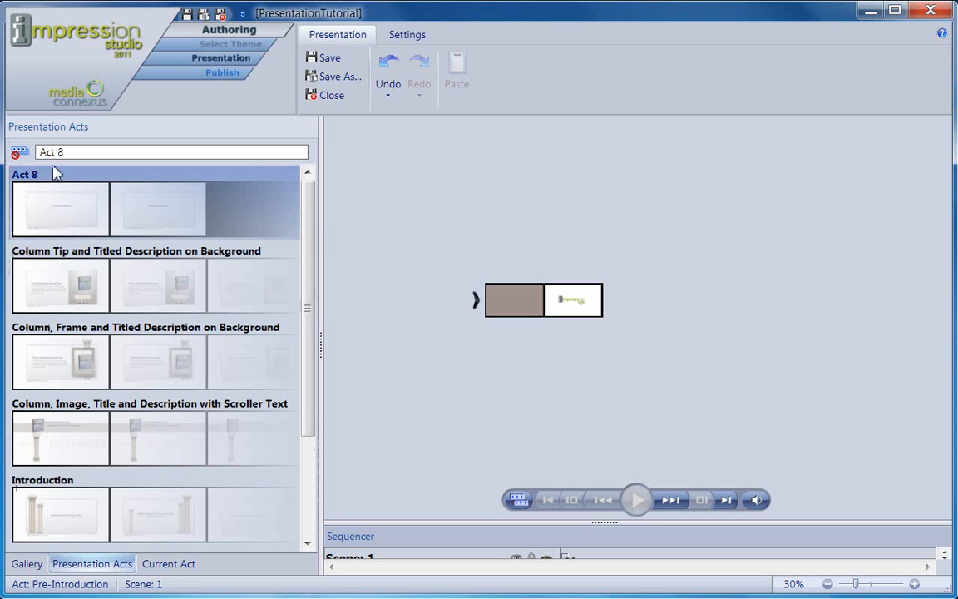
{"action": "left_click", "coordinate": [87, 153]}
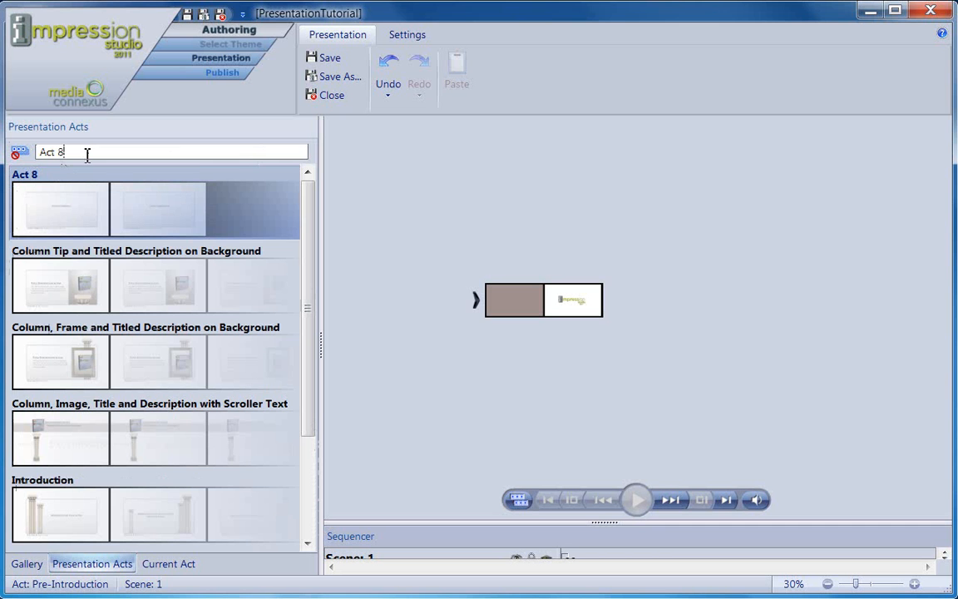
{"action": "left_click_drag", "start_coordinate": [87, 153], "coordinate": [35, 153]}
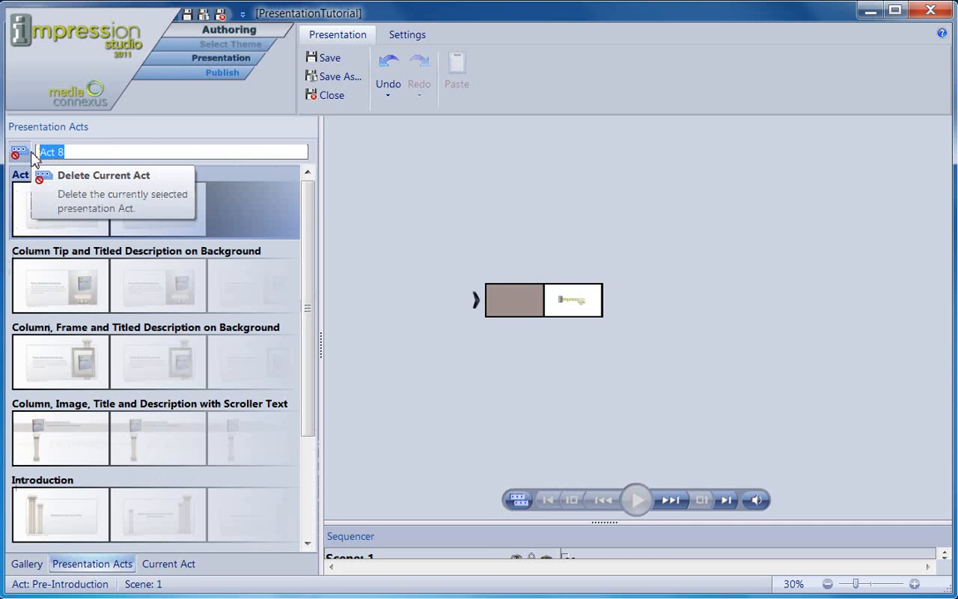
{"action": "type", "text": "My Act"}
{"action": "key", "text": "Return"}
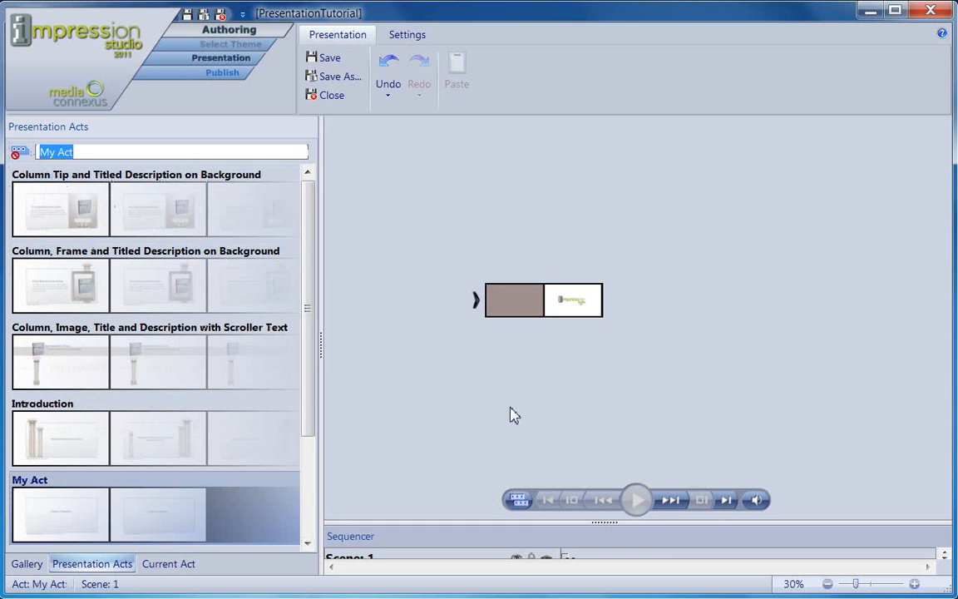
Step: Place the Column Tip act and the Column, Frame act after the logo act, and branch the Column, Image act beneath the Column Tip act
{"action": "left_click", "coordinate": [517, 499]}
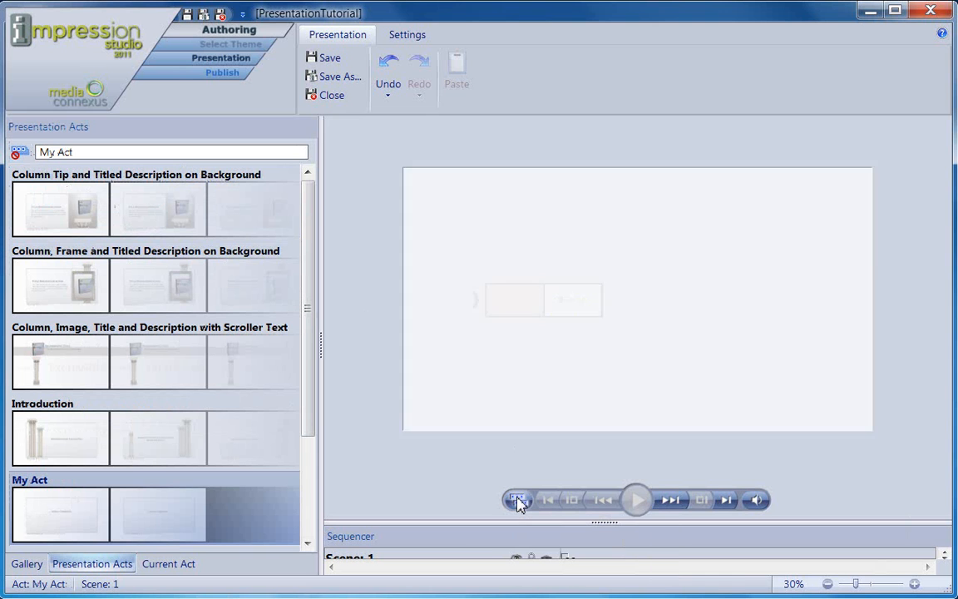
{"action": "left_click", "coordinate": [517, 500]}
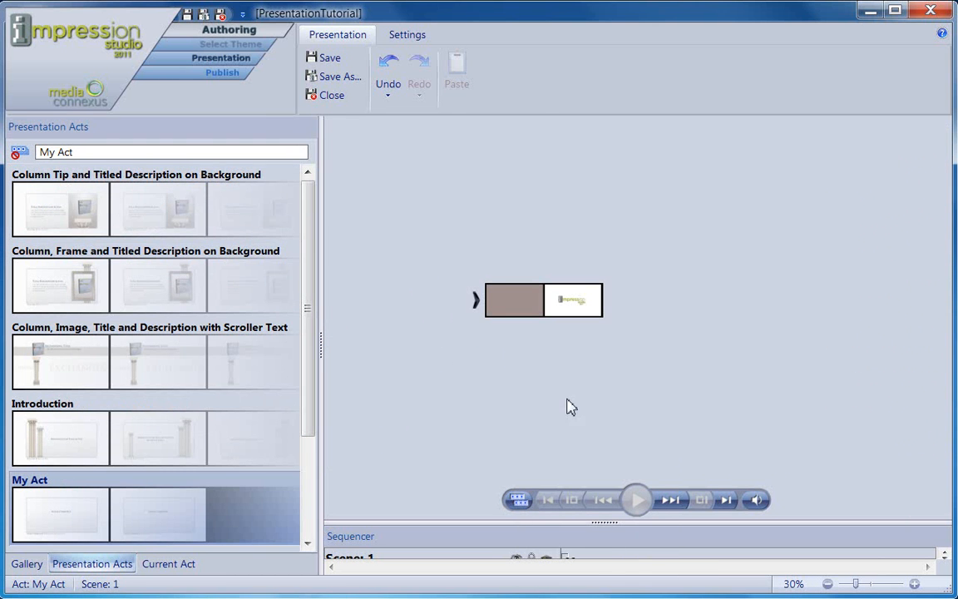
{"action": "left_click_drag", "start_coordinate": [126, 180], "coordinate": [617, 296]}
{"action": "left_click_drag", "start_coordinate": [235, 261], "coordinate": [863, 301]}
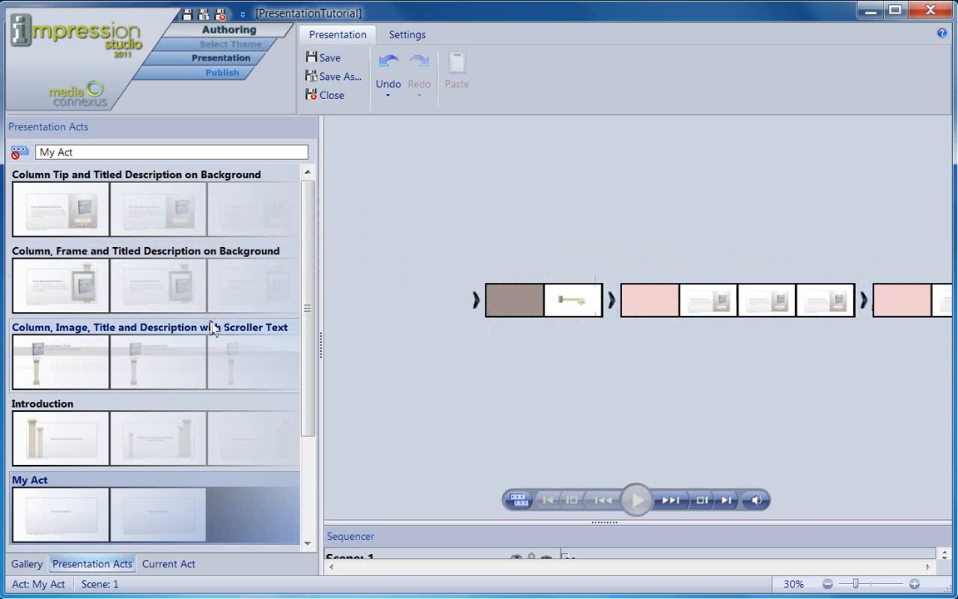
{"action": "left_click_drag", "start_coordinate": [221, 325], "coordinate": [712, 312]}
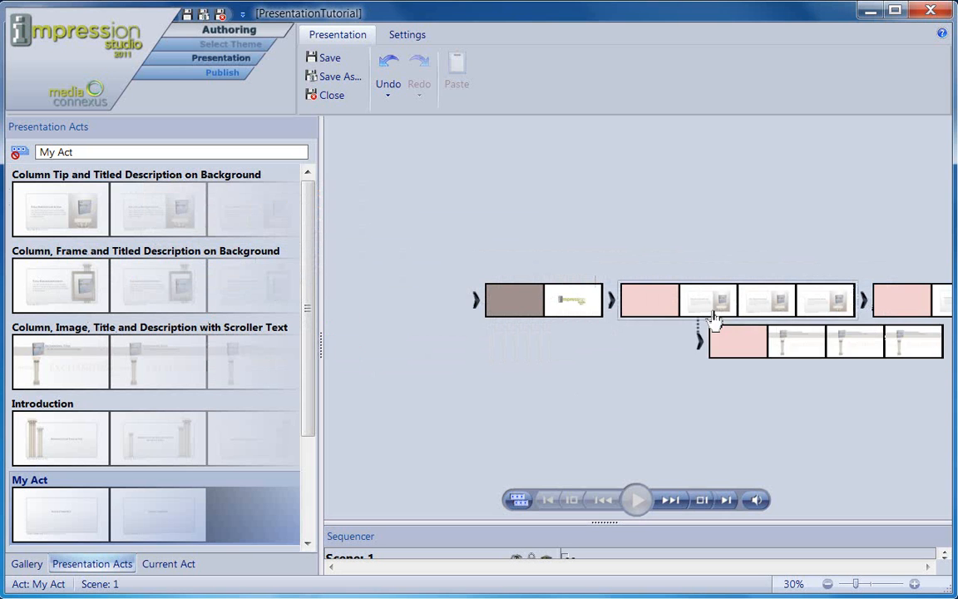
{"action": "left_click_drag", "start_coordinate": [574, 355], "coordinate": [468, 360]}
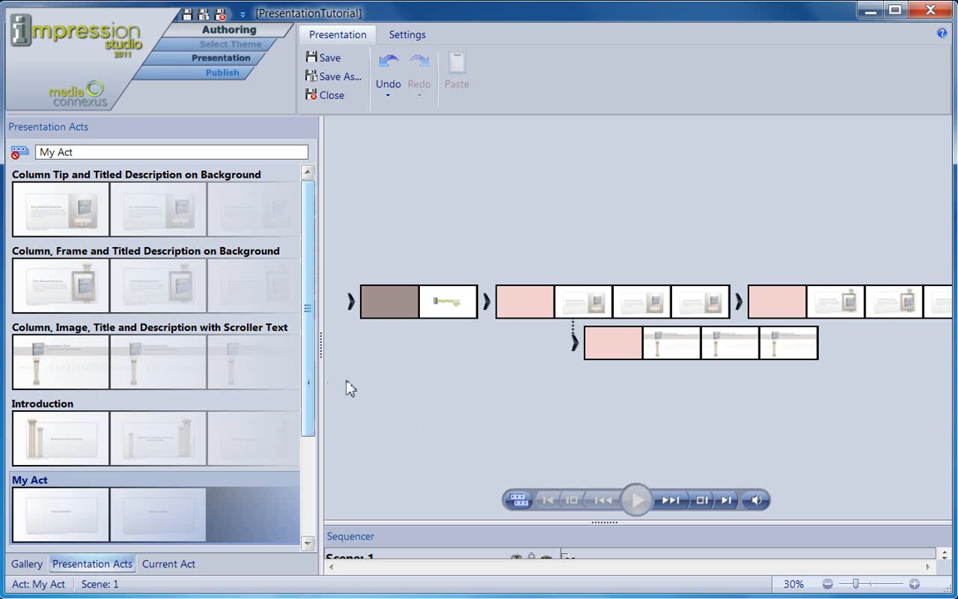
Step: Remove the acts added after the logo act from the presentation flow
{"action": "right_click", "coordinate": [545, 301]}
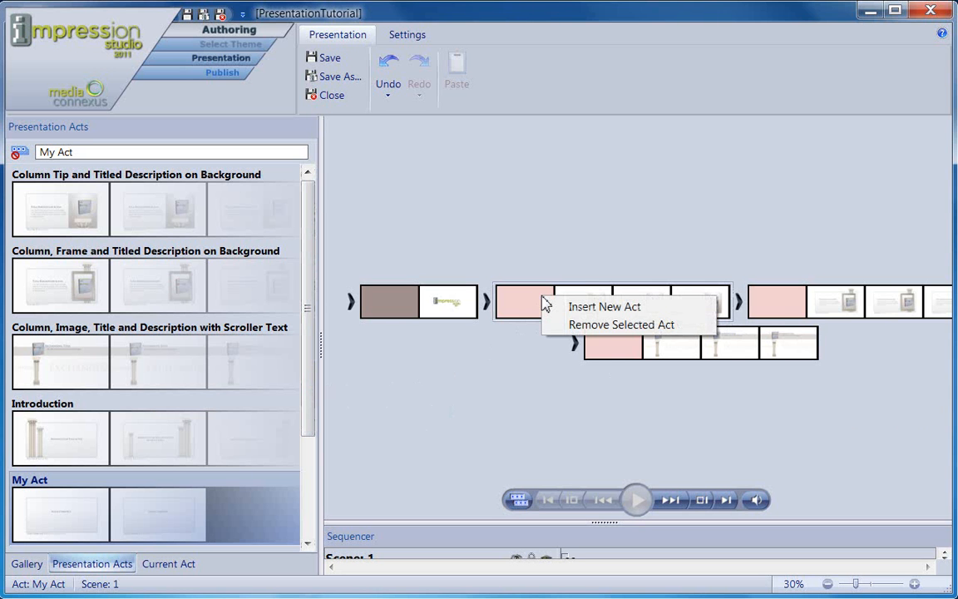
{"action": "left_click", "coordinate": [574, 324]}
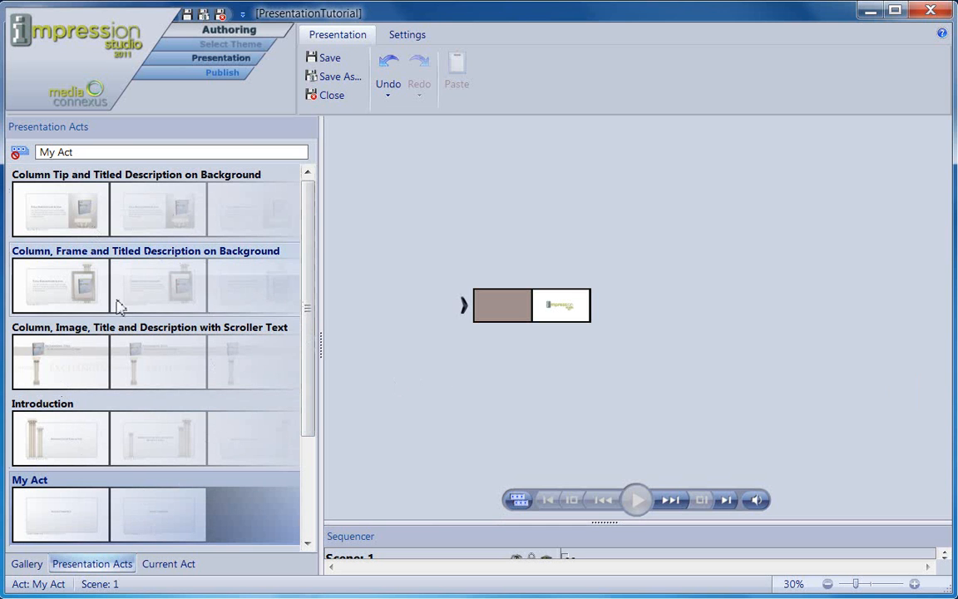
Step: Insert the Column Tip and Titled Description on Background act before the logo act and the Column, Frame and Titled Description on Background act after it
{"action": "left_click_drag", "start_coordinate": [310, 359], "coordinate": [312, 321]}
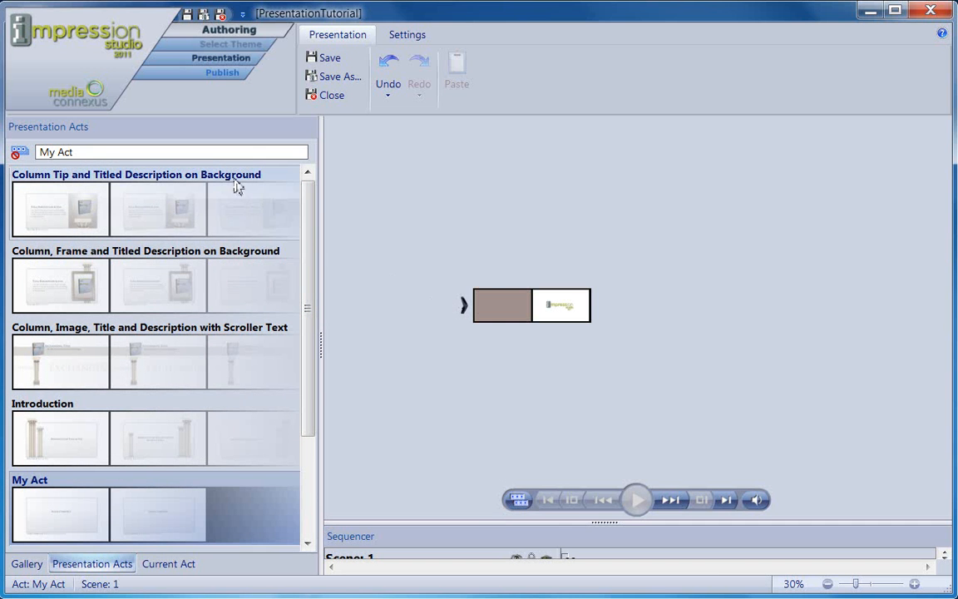
{"action": "left_click_drag", "start_coordinate": [236, 186], "coordinate": [462, 311]}
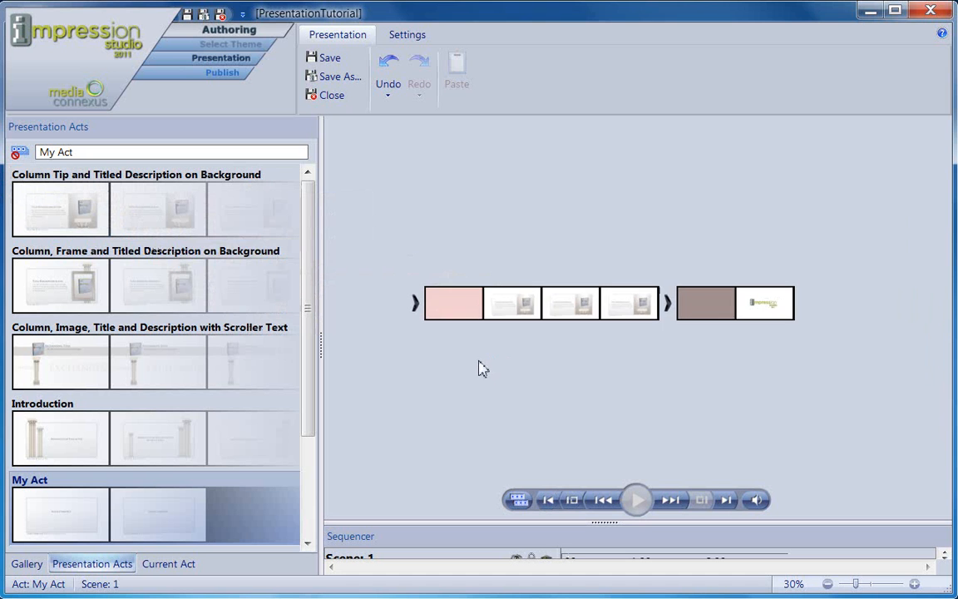
{"action": "left_click_drag", "start_coordinate": [207, 246], "coordinate": [806, 312]}
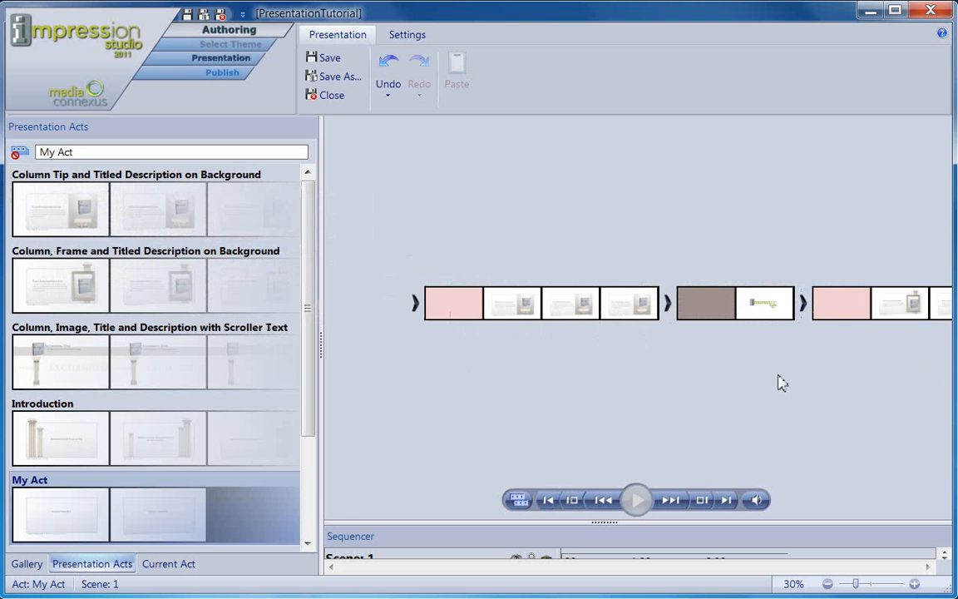
{"action": "left_click", "coordinate": [718, 368]}
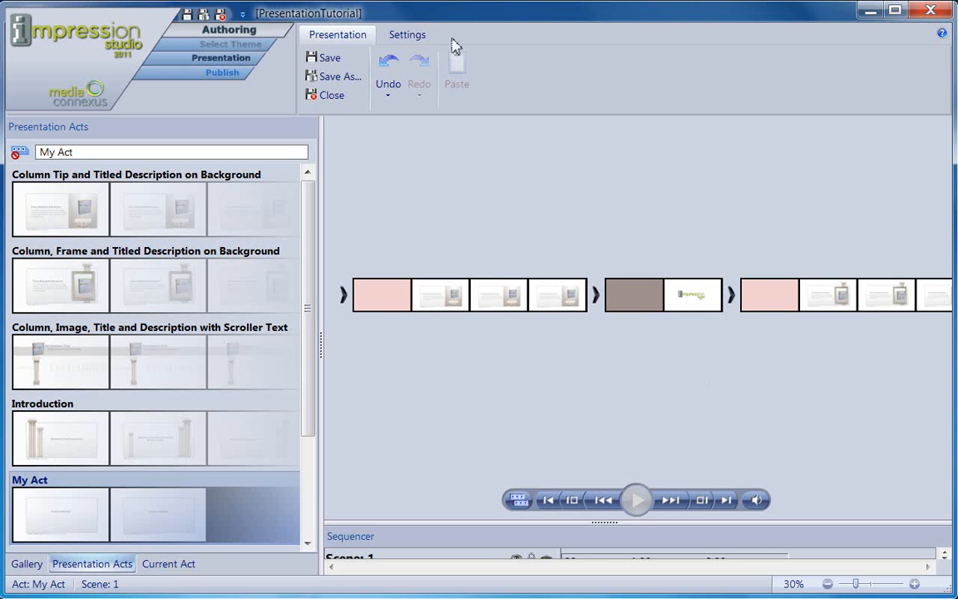
Step: Review the Remove Actors When Adding Acts setting and view the opening scenes of the logo act and the Column, Frame act
{"action": "left_click", "coordinate": [413, 34]}
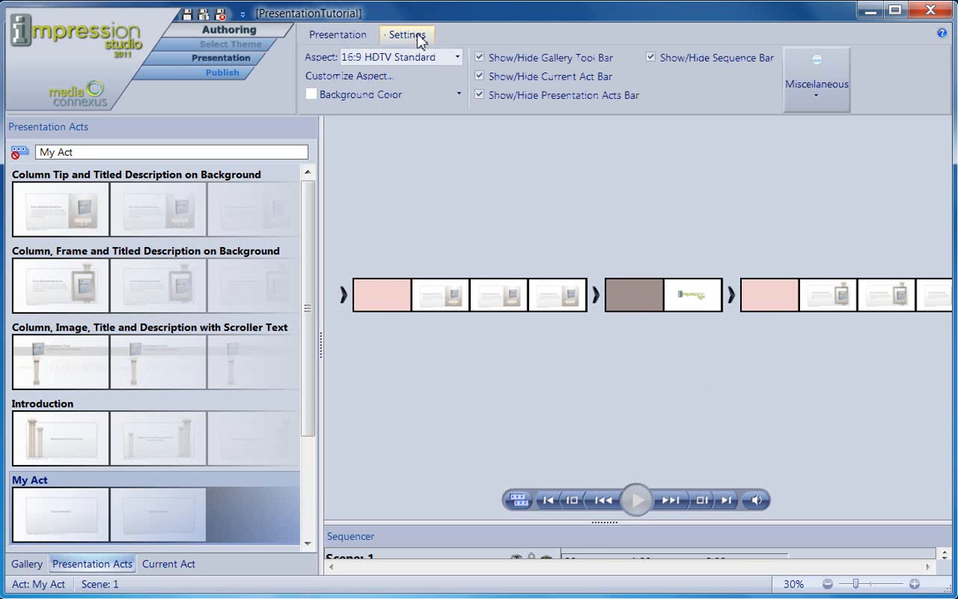
{"action": "left_click", "coordinate": [808, 111]}
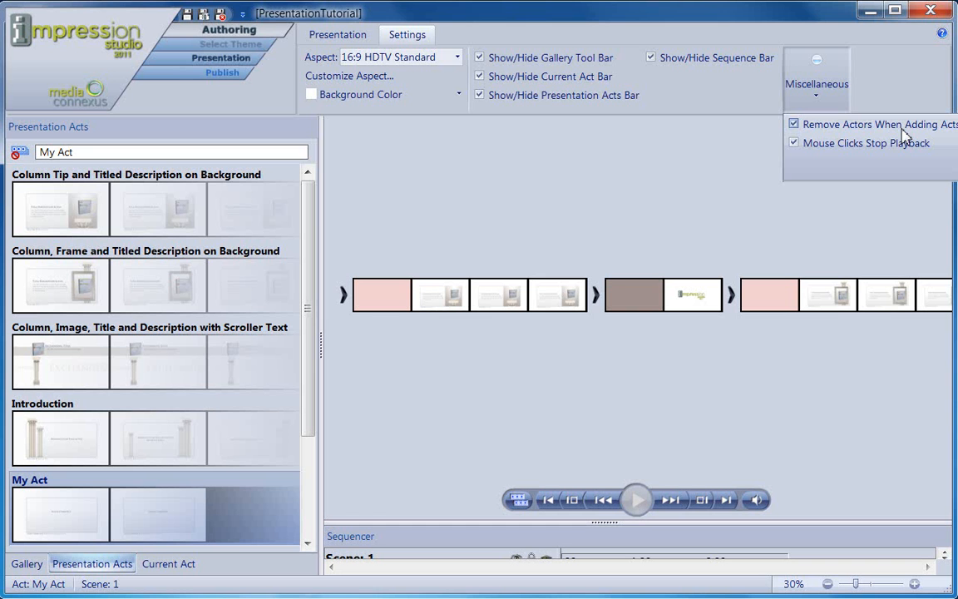
{"action": "double_click", "coordinate": [652, 287]}
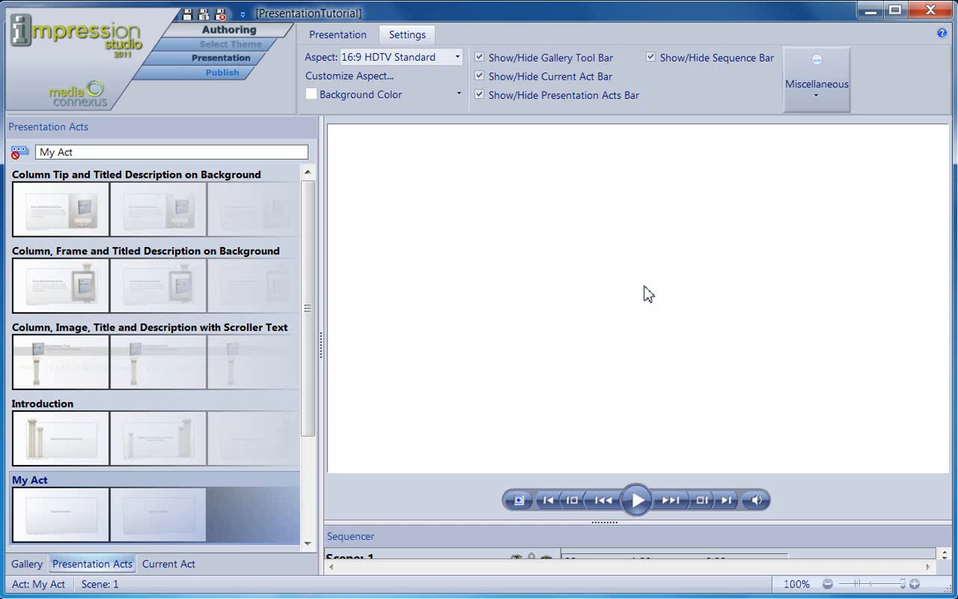
{"action": "left_click", "coordinate": [518, 499]}
{"action": "left_click", "coordinate": [779, 318]}
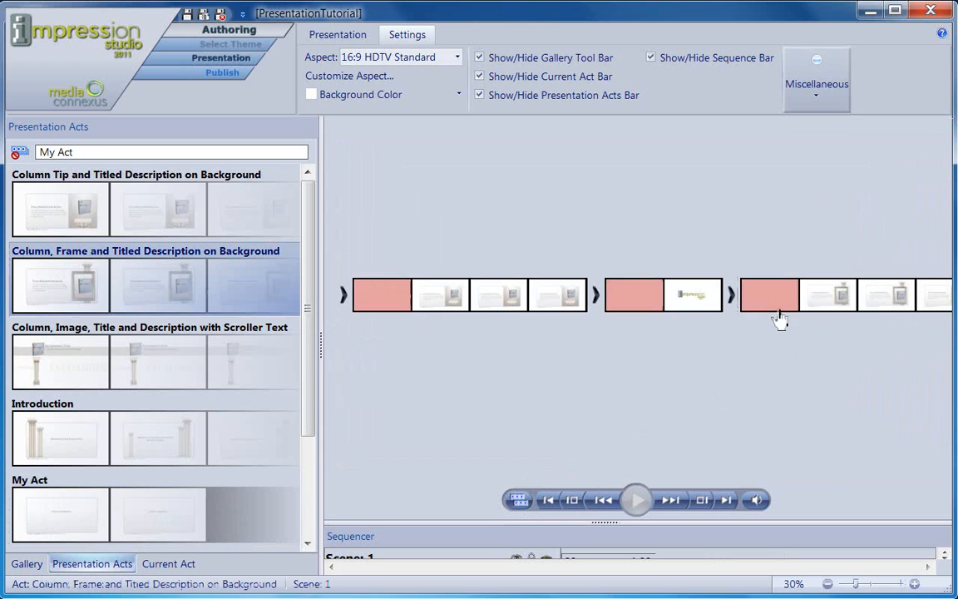
{"action": "double_click", "coordinate": [779, 318]}
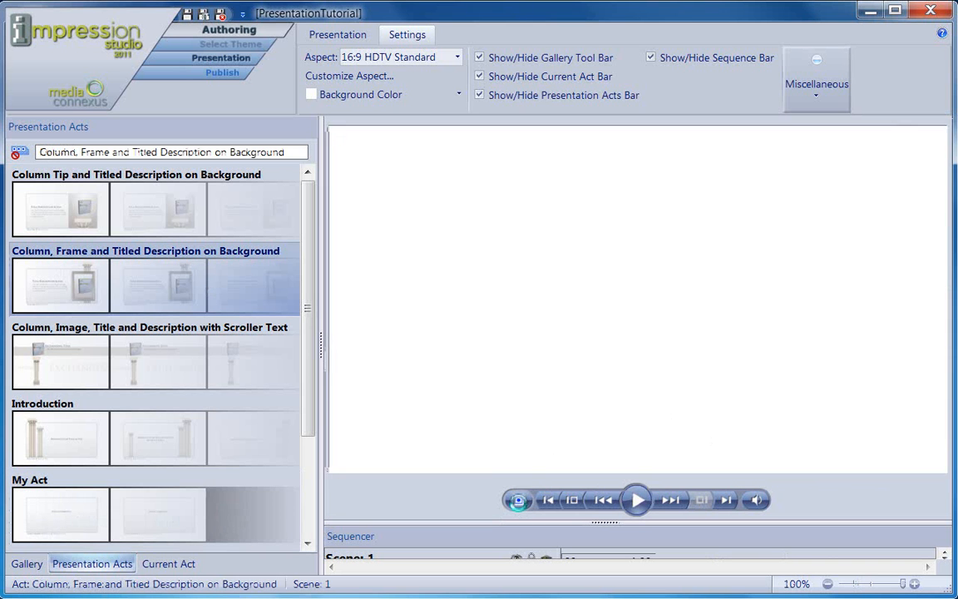
{"action": "left_click", "coordinate": [518, 500]}
{"action": "left_click_drag", "start_coordinate": [573, 420], "coordinate": [615, 420]}
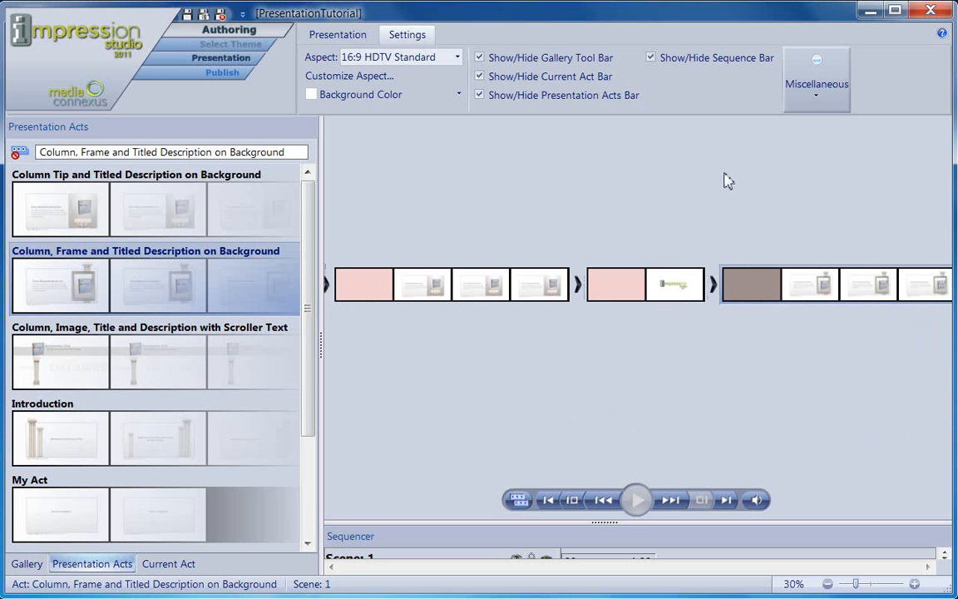
Step: Turn off Remove Actors When Adding Acts and insert the Column, Image, Title and Description with Scroller Text act after the logo act
{"action": "left_click", "coordinate": [812, 108]}
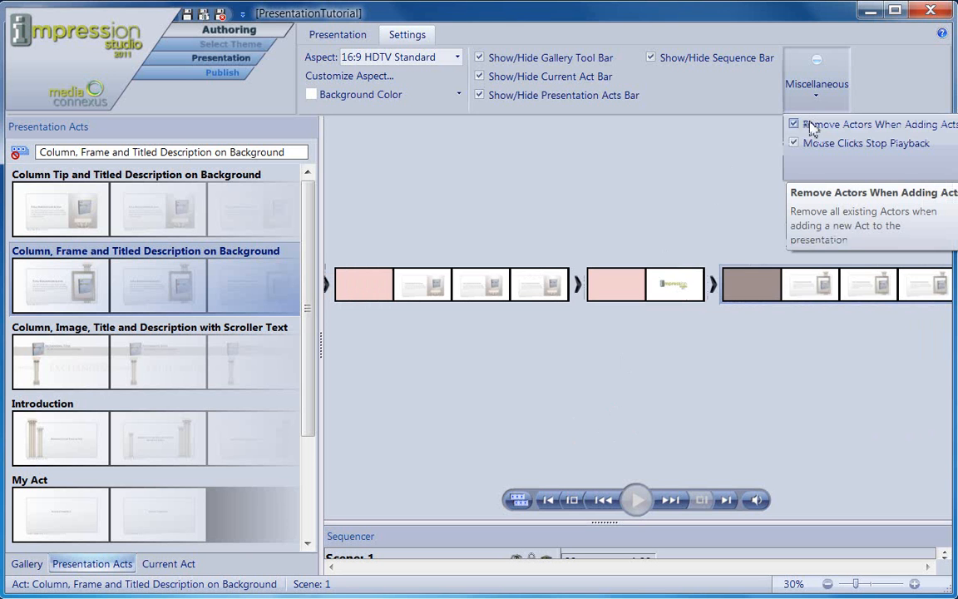
{"action": "left_click", "coordinate": [795, 123]}
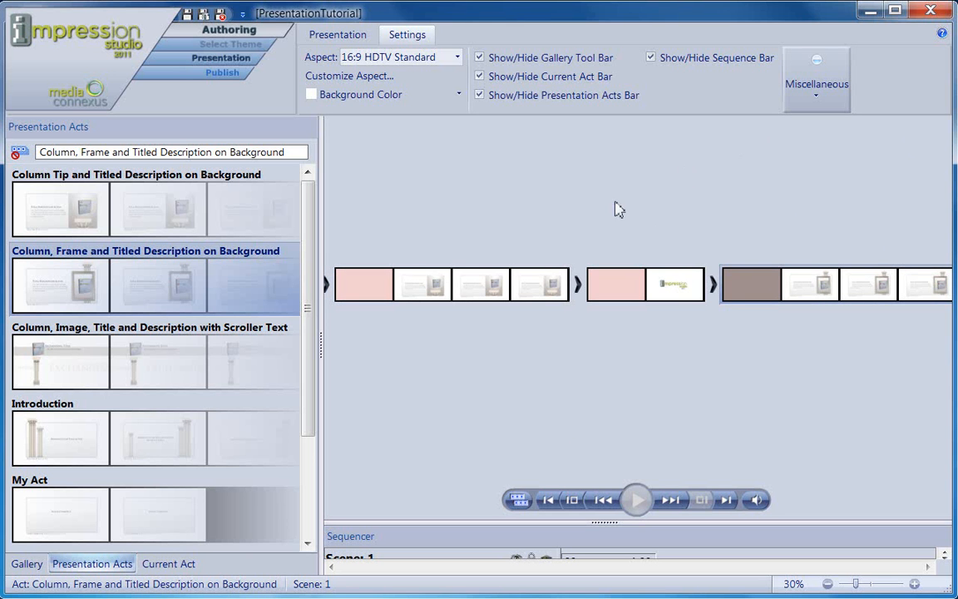
{"action": "left_click_drag", "start_coordinate": [214, 335], "coordinate": [665, 319]}
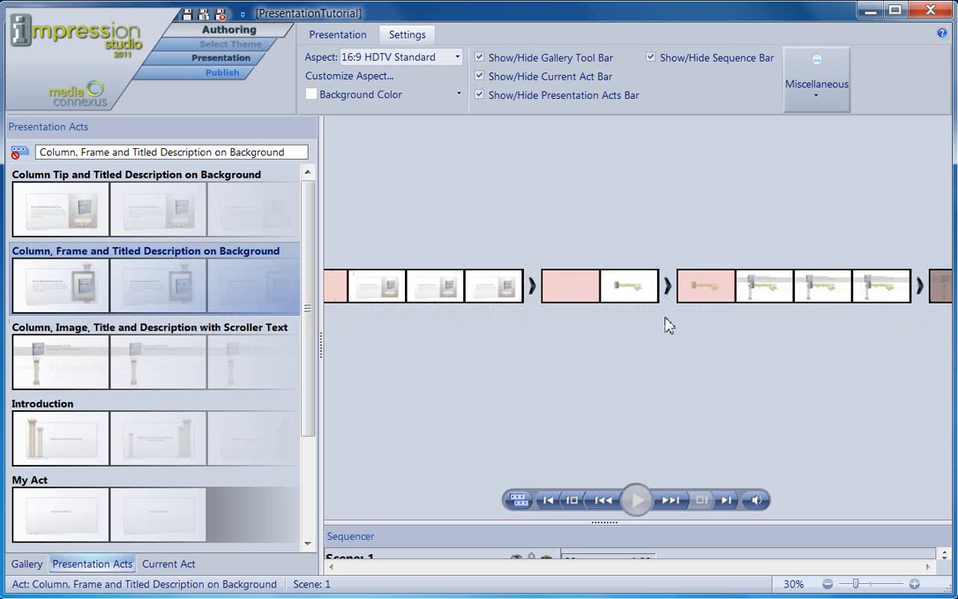
Step: View the opening scenes of the inserted Column, Image act and of the Column, Frame act that follows it
{"action": "left_click", "coordinate": [689, 293]}
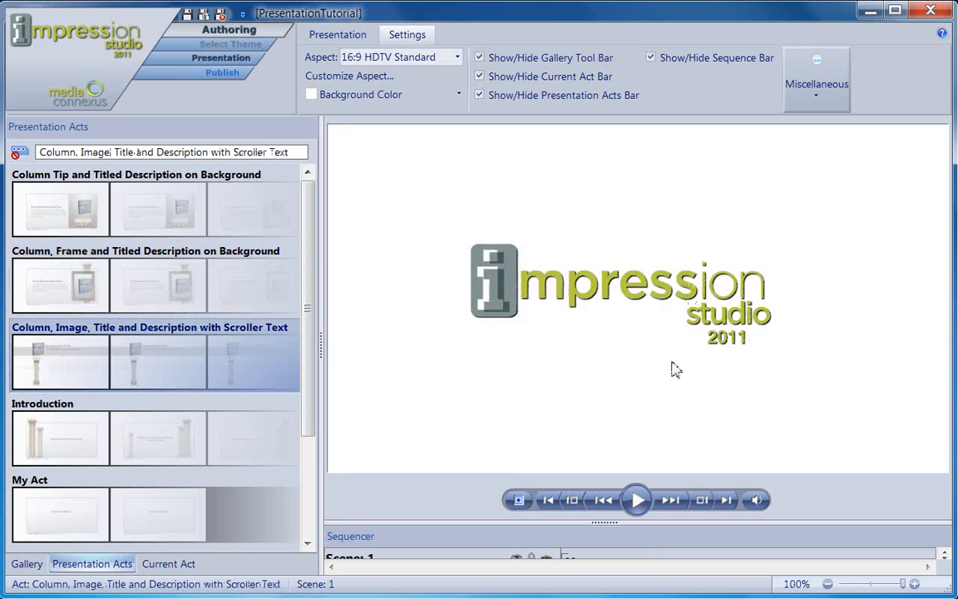
{"action": "left_click", "coordinate": [518, 499]}
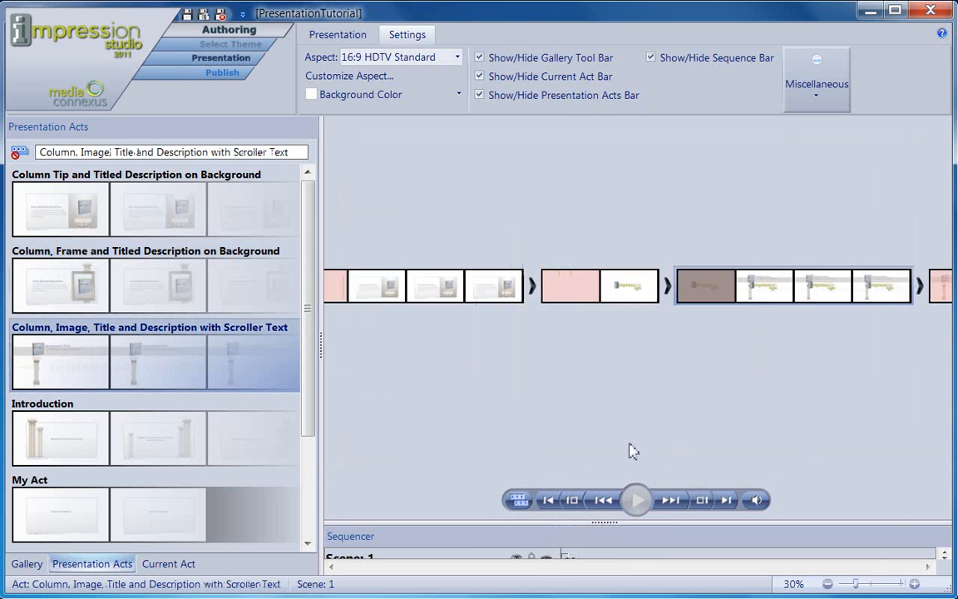
{"action": "left_click_drag", "start_coordinate": [783, 384], "coordinate": [652, 381]}
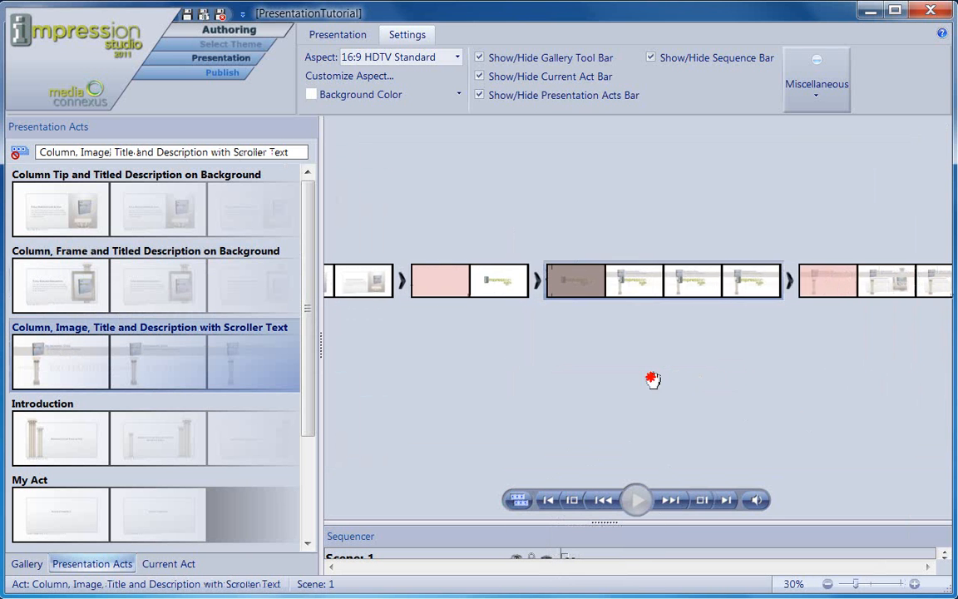
{"action": "left_click", "coordinate": [815, 285]}
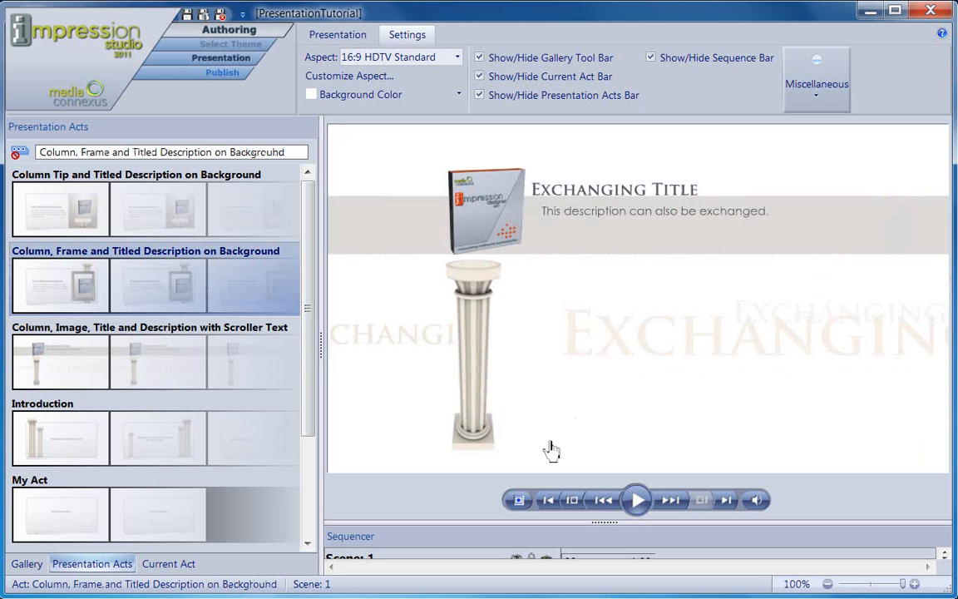
Step: Return to the act flow overview and turn on Remove Actors When Adding Acts
{"action": "left_click", "coordinate": [518, 500]}
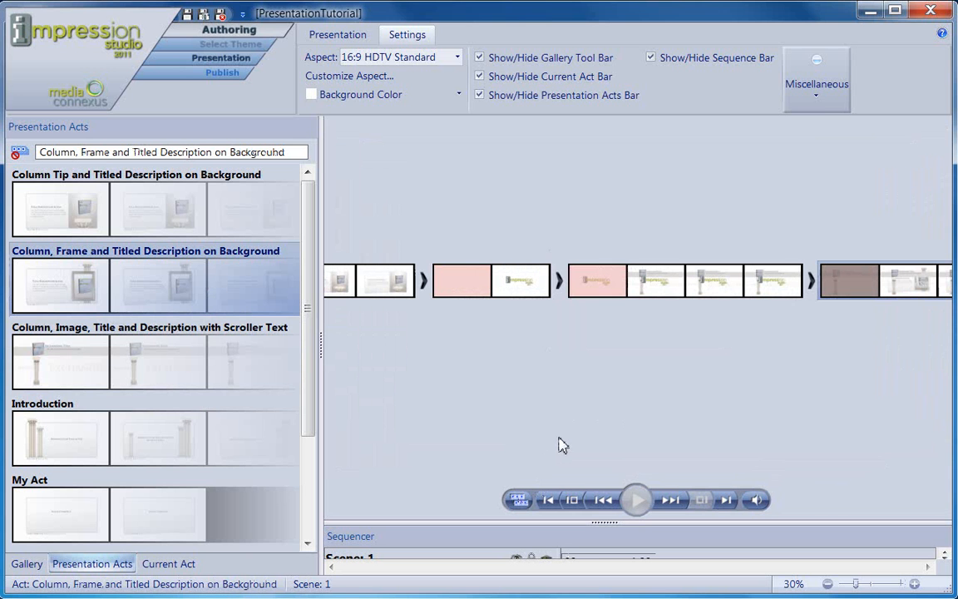
{"action": "left_click", "coordinate": [815, 110]}
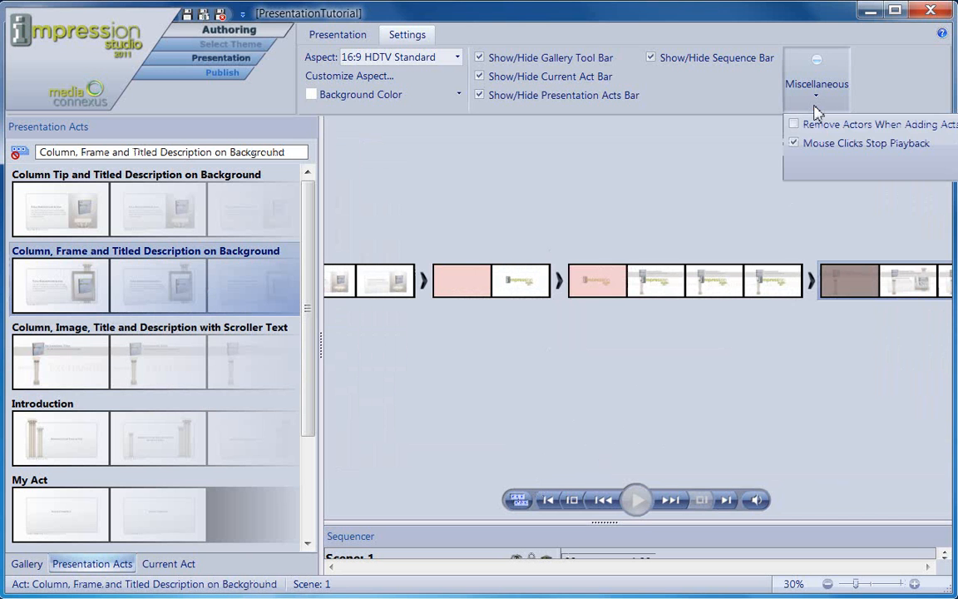
{"action": "left_click", "coordinate": [795, 124]}
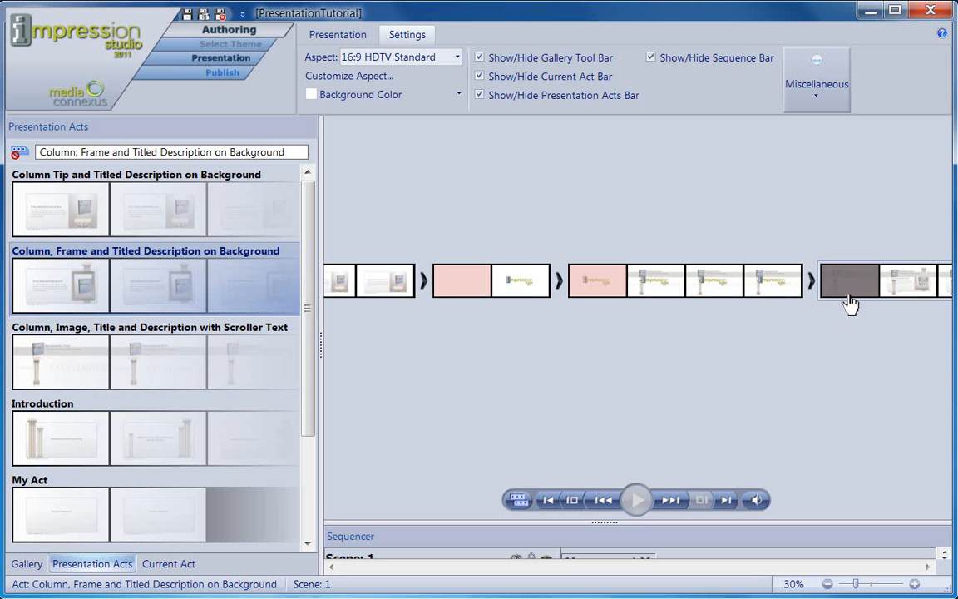
Step: Branch the Column, Frame and Column, Image acts off the Column Tip act, and the Introduction act off the main-row Column, Image act
{"action": "left_click_drag", "start_coordinate": [614, 364], "coordinate": [679, 361]}
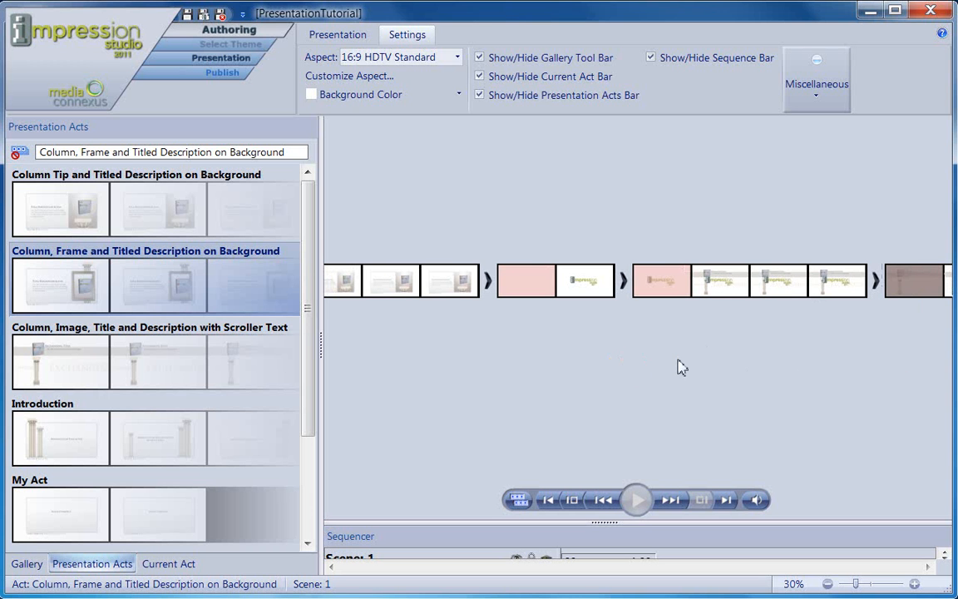
{"action": "left_click_drag", "start_coordinate": [75, 239], "coordinate": [394, 280]}
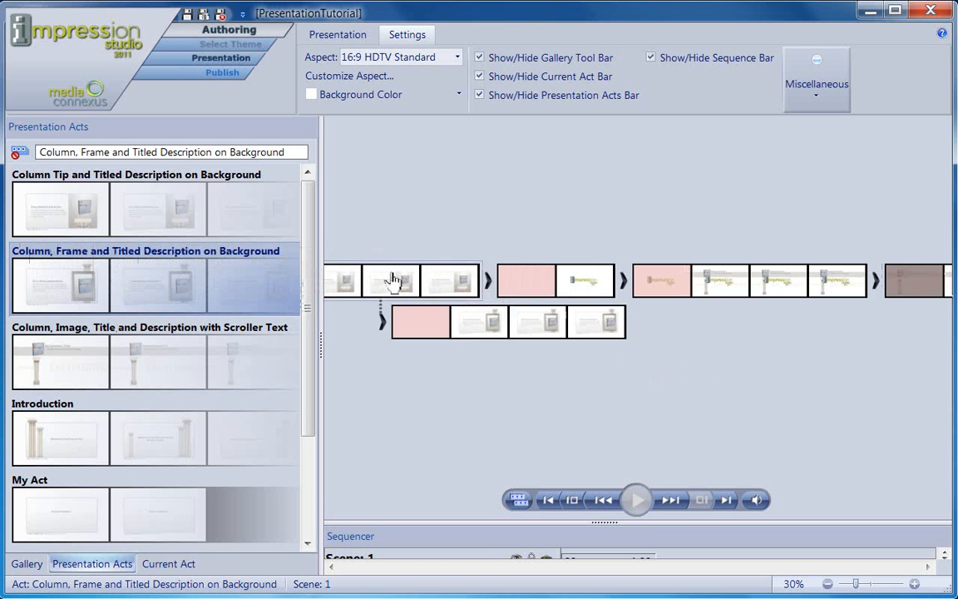
{"action": "left_click_drag", "start_coordinate": [393, 396], "coordinate": [532, 394]}
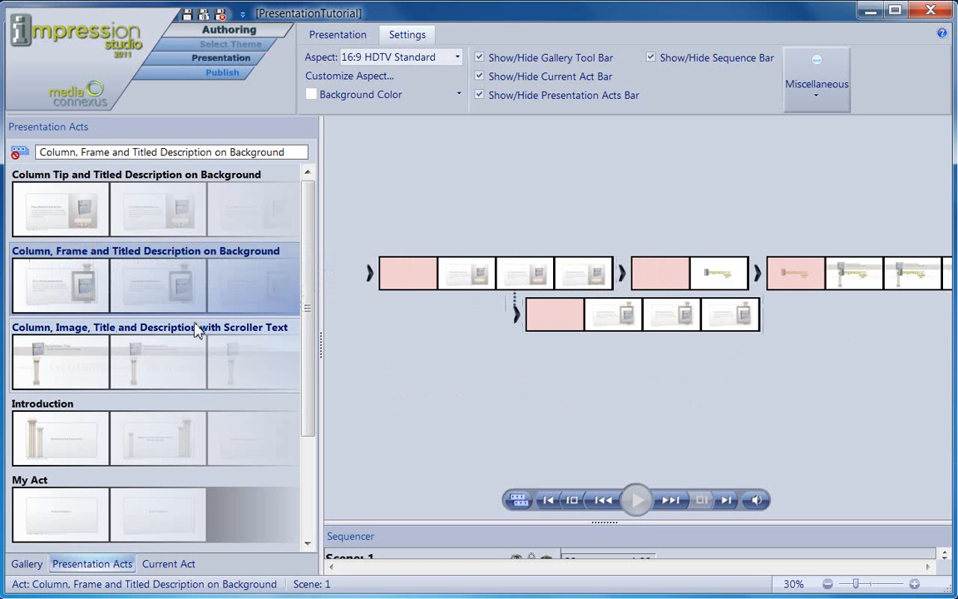
{"action": "left_click_drag", "start_coordinate": [197, 331], "coordinate": [478, 303]}
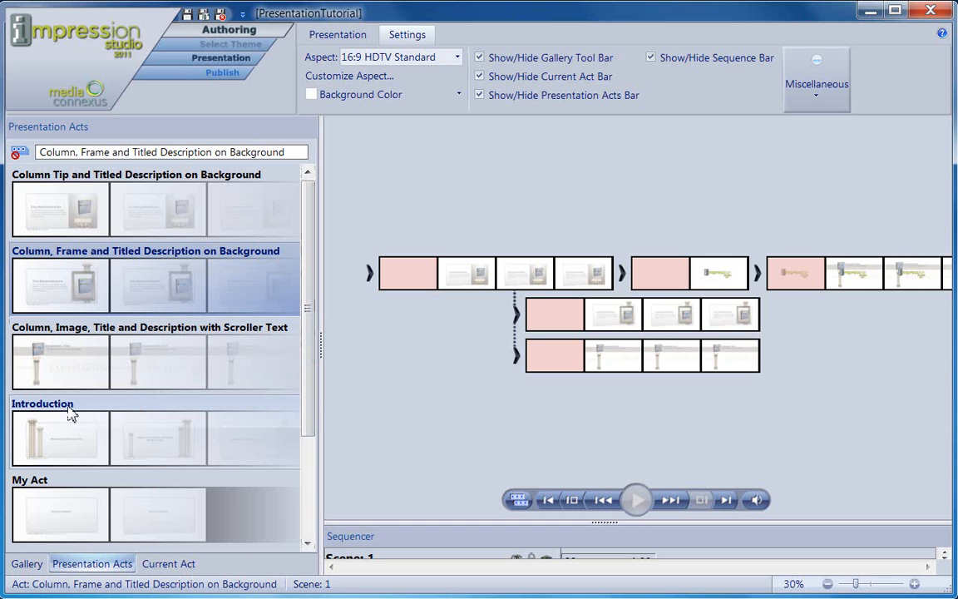
{"action": "left_click_drag", "start_coordinate": [71, 415], "coordinate": [851, 287]}
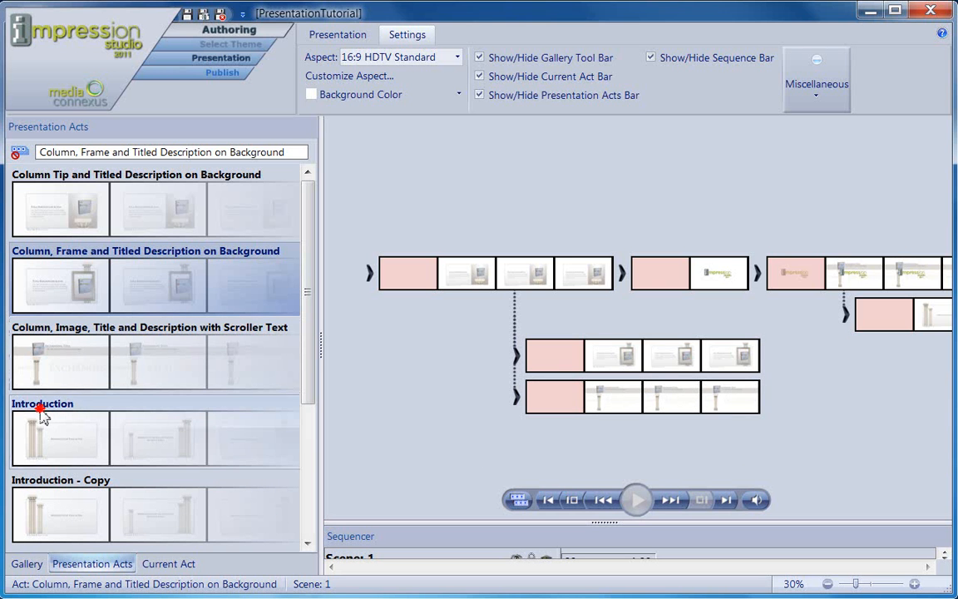
{"action": "left_click_drag", "start_coordinate": [41, 409], "coordinate": [172, 389]}
Step: Remove the Column, Frame and Column, Image branch acts beneath the Column Tip act
{"action": "right_click", "coordinate": [524, 363]}
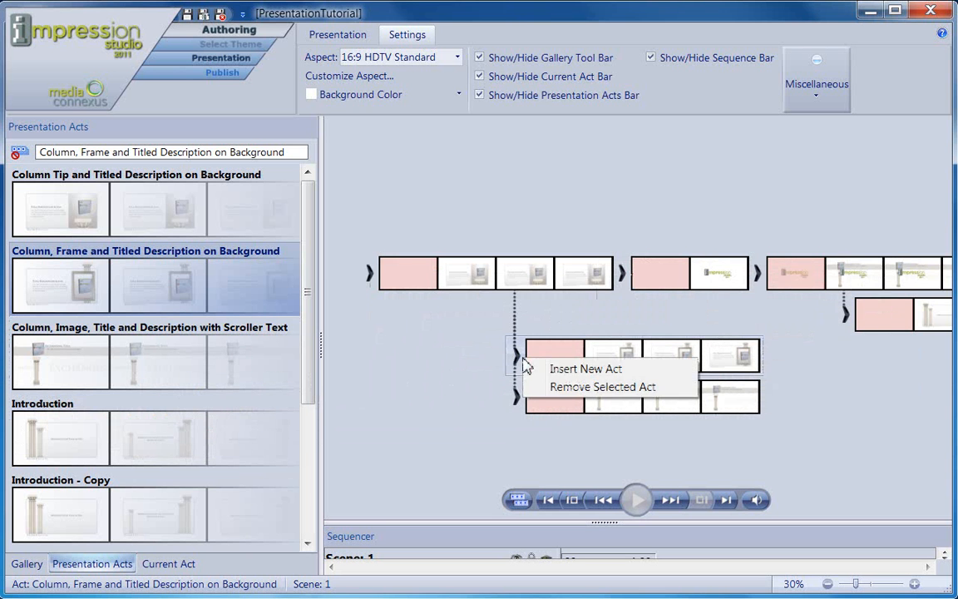
{"action": "left_click", "coordinate": [551, 388]}
{"action": "right_click", "coordinate": [516, 363]}
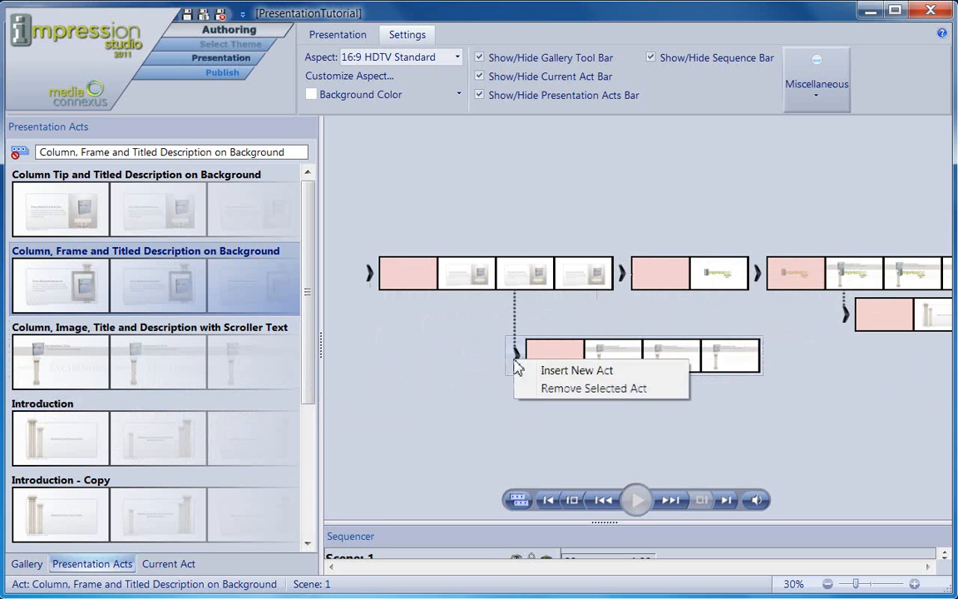
{"action": "left_click", "coordinate": [549, 389]}
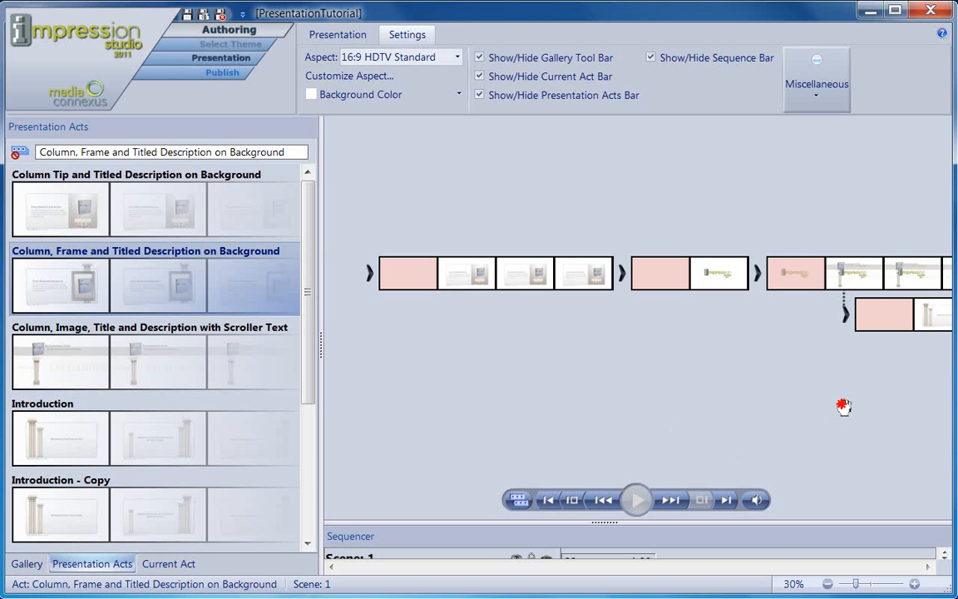
Step: Remove the Introduction branch act beneath the main-row Column, Image act
{"action": "left_click_drag", "start_coordinate": [842, 405], "coordinate": [694, 392]}
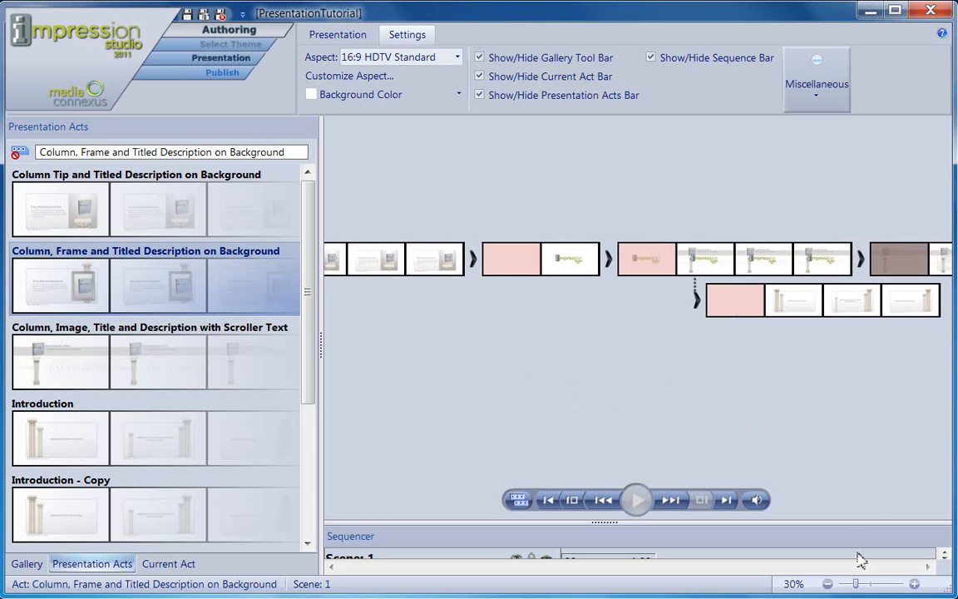
{"action": "left_click_drag", "start_coordinate": [859, 584], "coordinate": [849, 584]}
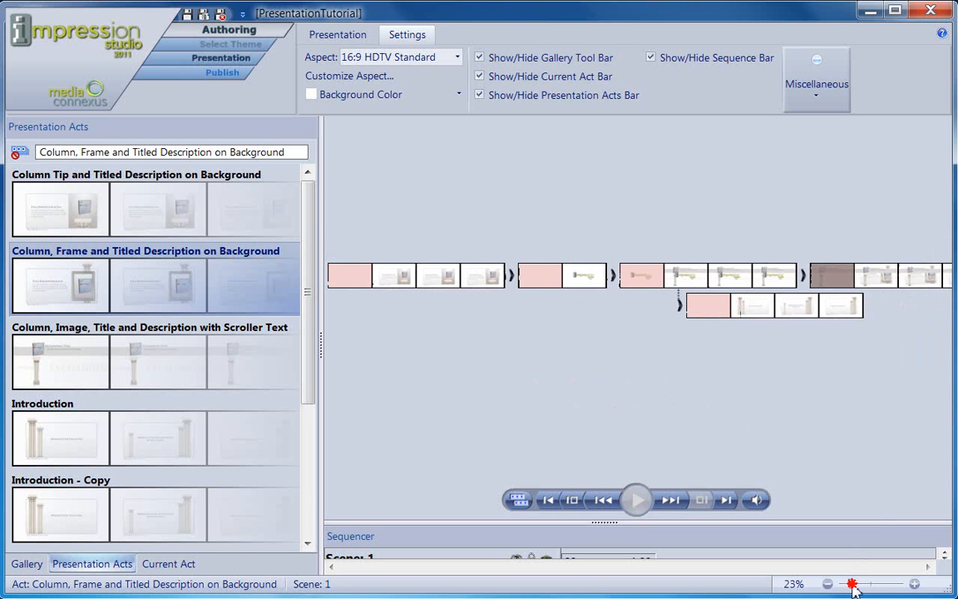
{"action": "mouse_move", "coordinate": [829, 402]}
{"action": "left_mouse_down"}
{"action": "mouse_move", "coordinate": [778, 402]}
{"action": "mouse_move", "coordinate": [826, 400]}
{"action": "left_mouse_up"}
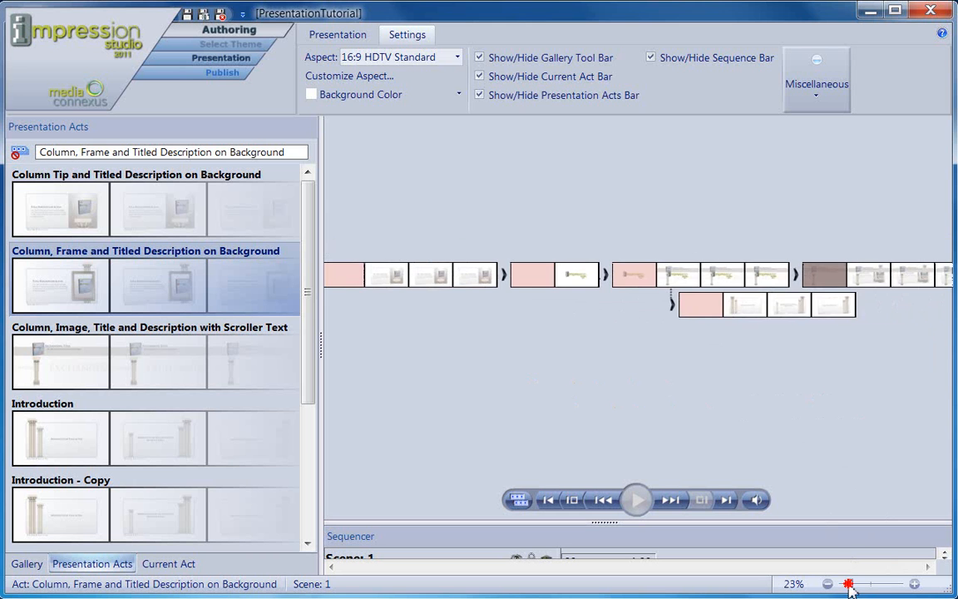
{"action": "left_click_drag", "start_coordinate": [850, 589], "coordinate": [847, 584]}
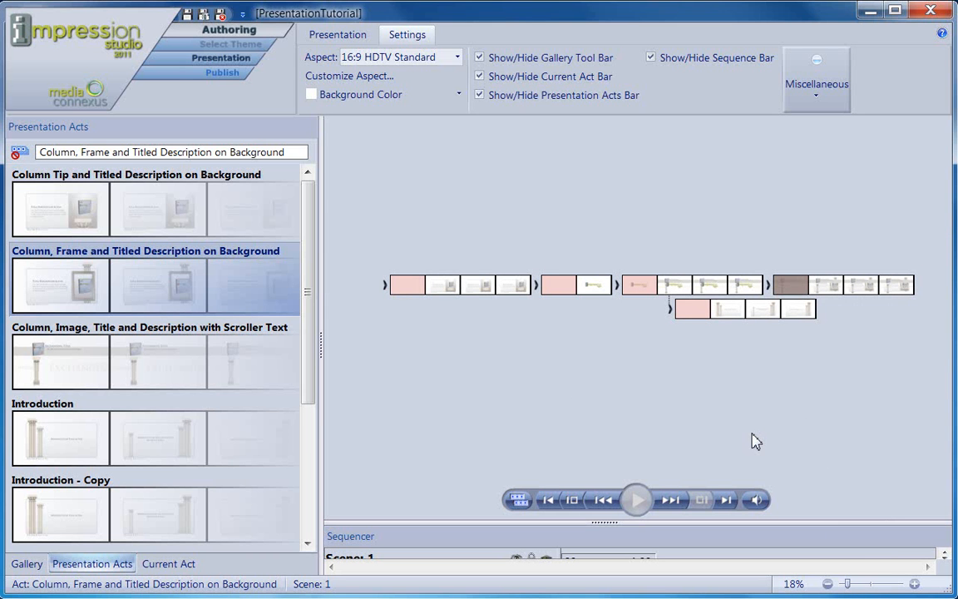
{"action": "right_click", "coordinate": [678, 315]}
{"action": "left_click", "coordinate": [717, 341]}
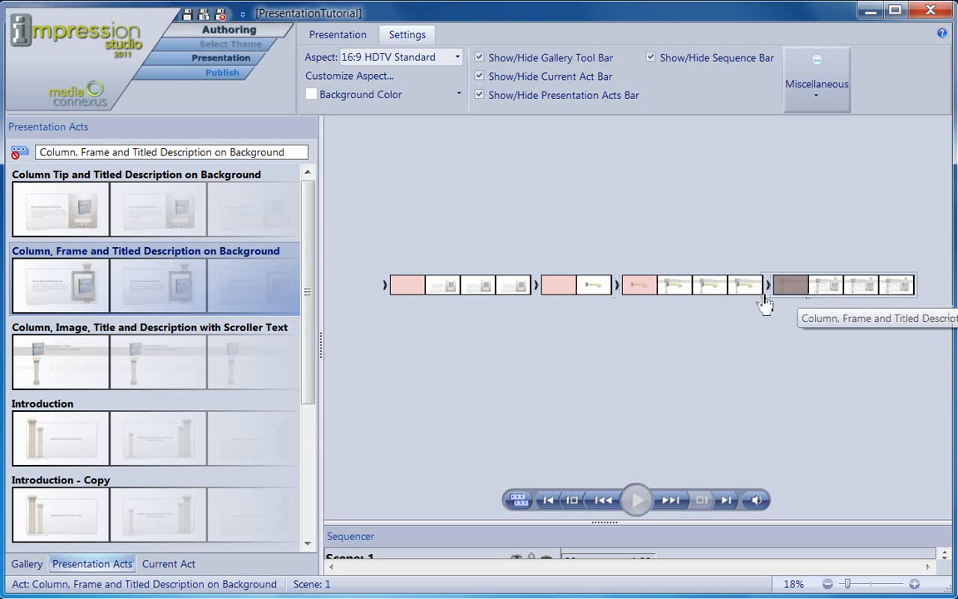
Step: Reorder the flow with the Column, Image act second and the logo act last, and remove the logo act
{"action": "left_click_drag", "start_coordinate": [622, 291], "coordinate": [539, 287]}
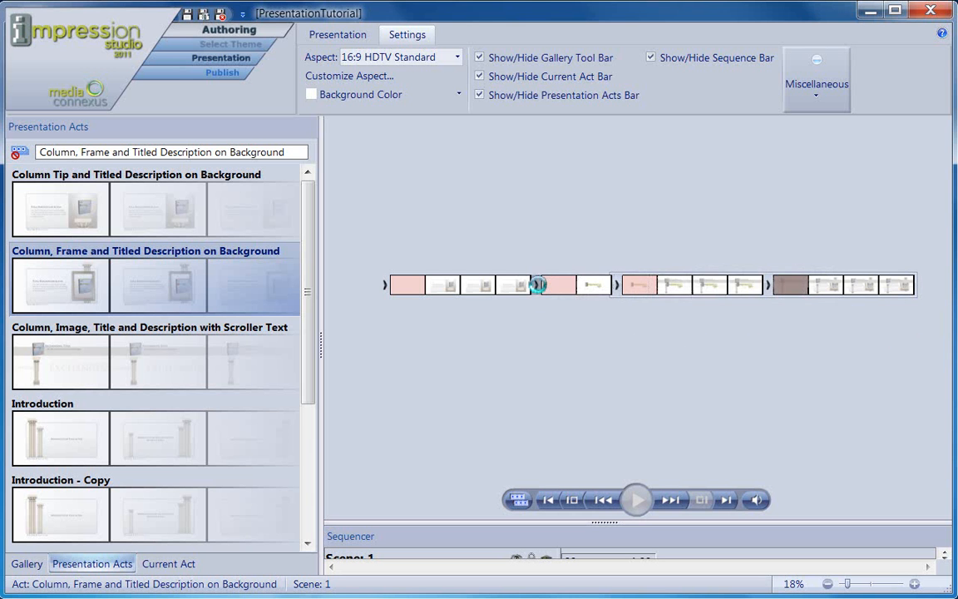
{"action": "left_click", "coordinate": [848, 295]}
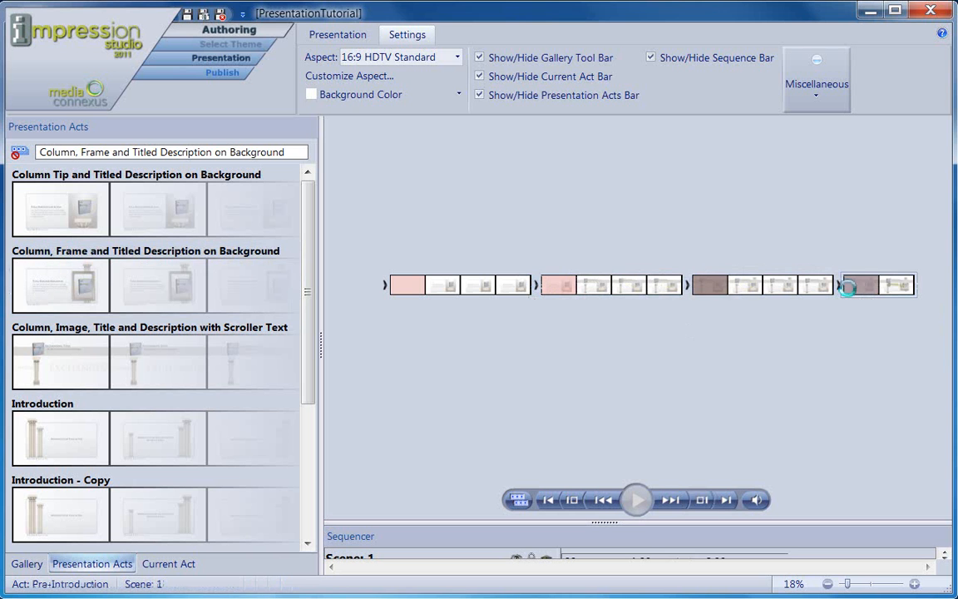
{"action": "right_click", "coordinate": [848, 295]}
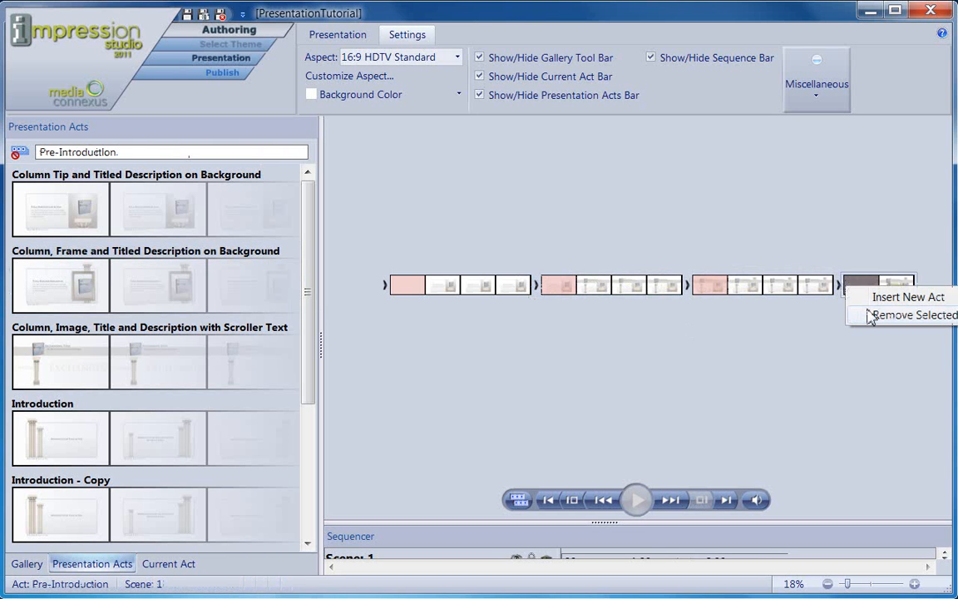
{"action": "left_click", "coordinate": [870, 316]}
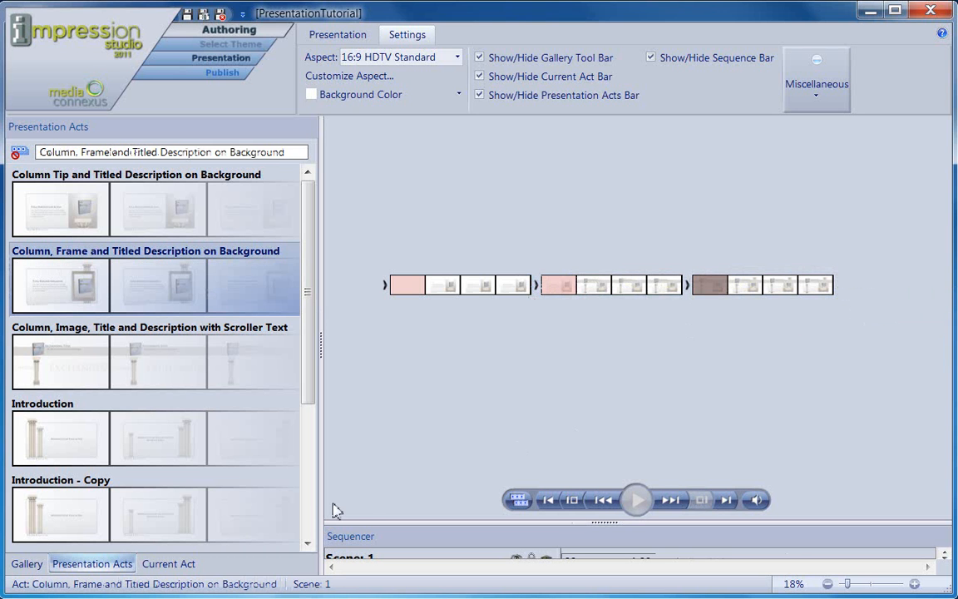
Step: Insert the Pre-Introduction act at the start of the flow and the Outro act directly after it
{"action": "left_click", "coordinate": [307, 522]}
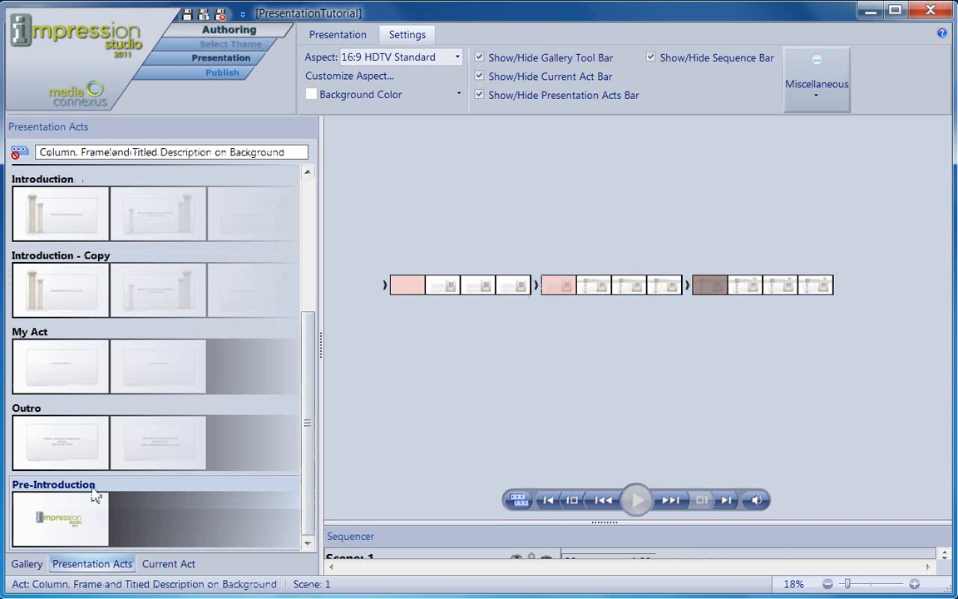
{"action": "mouse_move", "coordinate": [94, 496]}
{"action": "left_mouse_down"}
{"action": "mouse_move", "coordinate": [352, 363]}
{"action": "mouse_move", "coordinate": [382, 294]}
{"action": "left_mouse_up"}
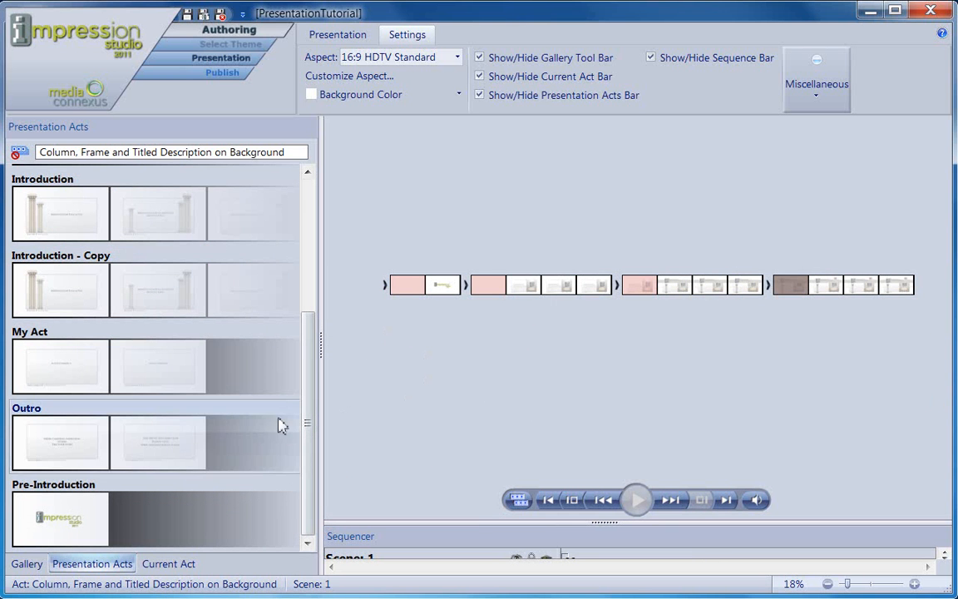
{"action": "left_click_drag", "start_coordinate": [88, 419], "coordinate": [477, 300]}
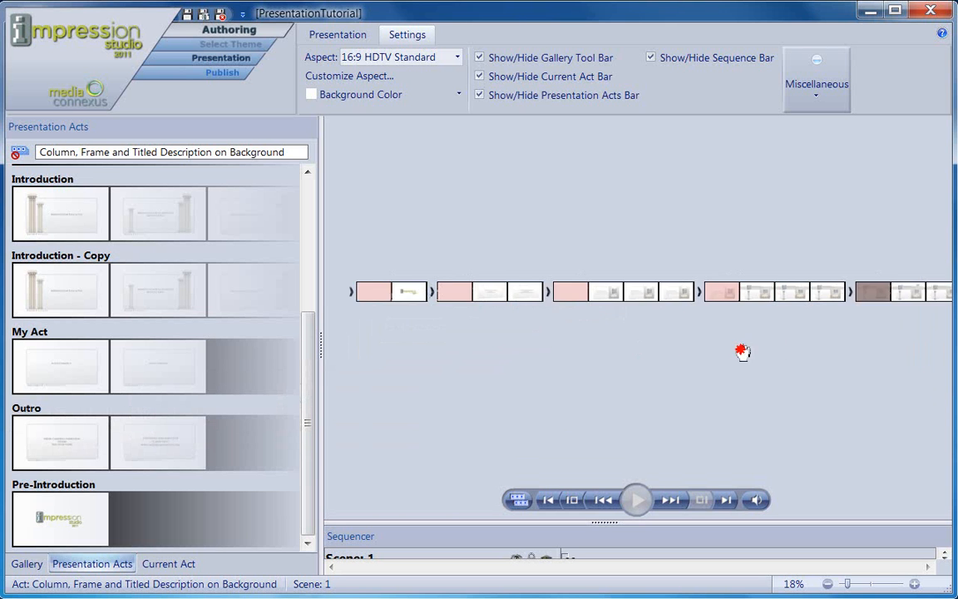
Step: Insert a new act after the final Column, Frame act and another new act branching from that act's second scene
{"action": "left_click_drag", "start_coordinate": [742, 352], "coordinate": [669, 335]}
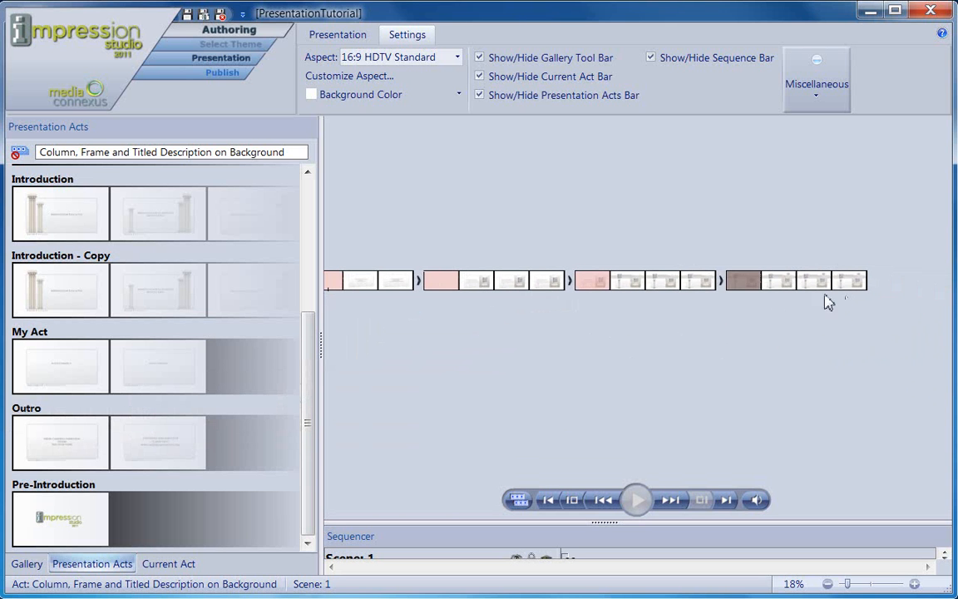
{"action": "right_click", "coordinate": [716, 283]}
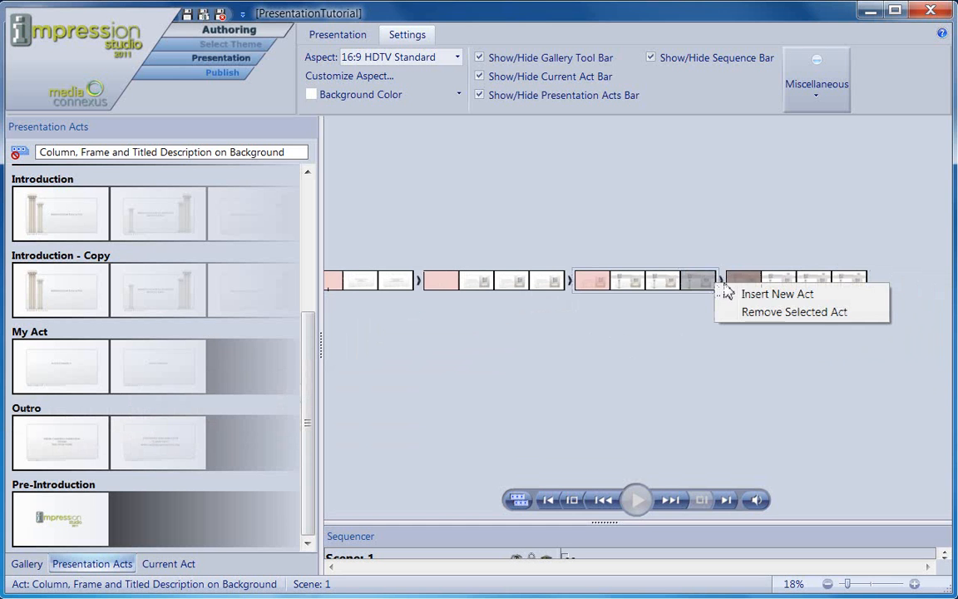
{"action": "right_click", "coordinate": [869, 282]}
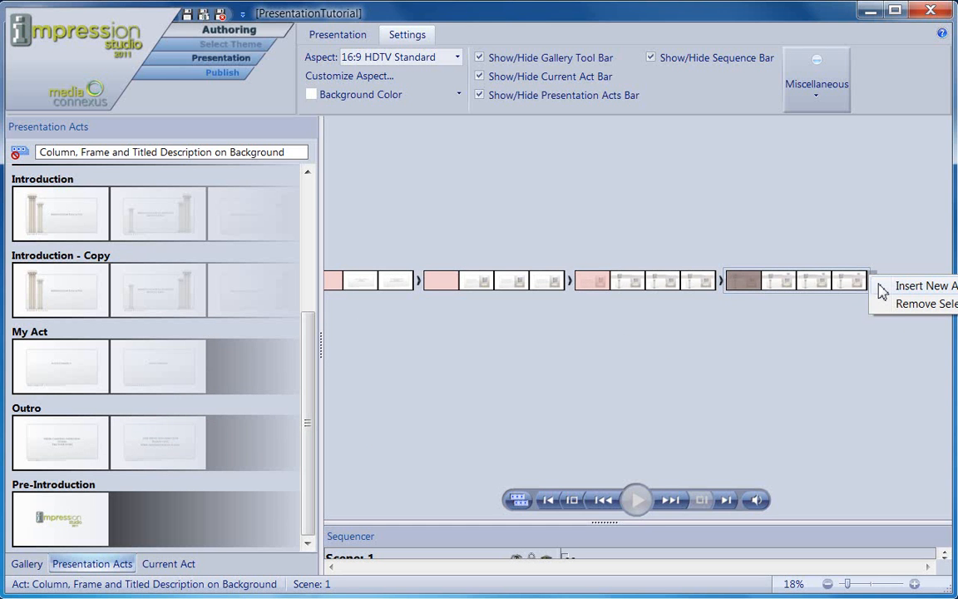
{"action": "left_click", "coordinate": [882, 289]}
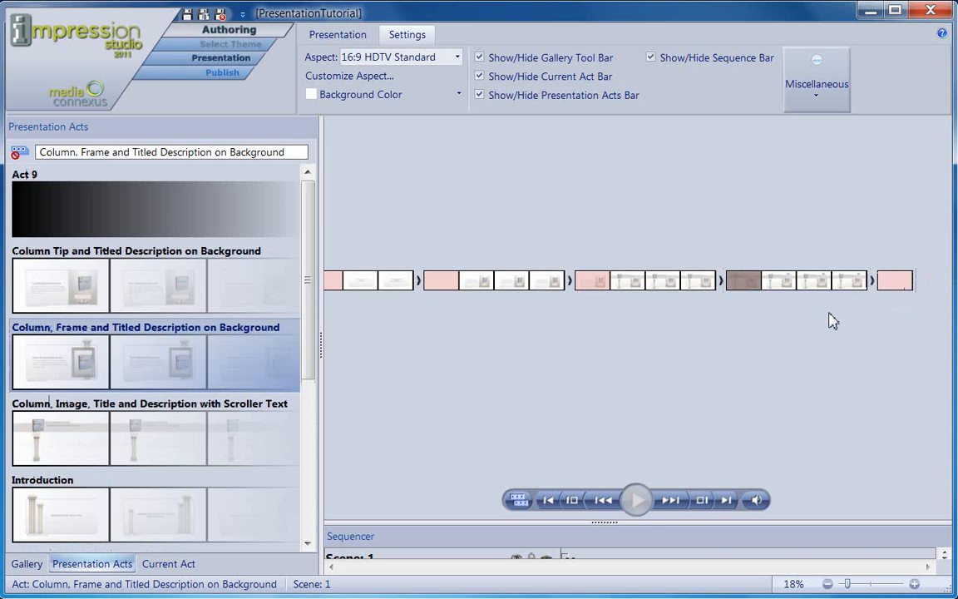
{"action": "left_click", "coordinate": [886, 287]}
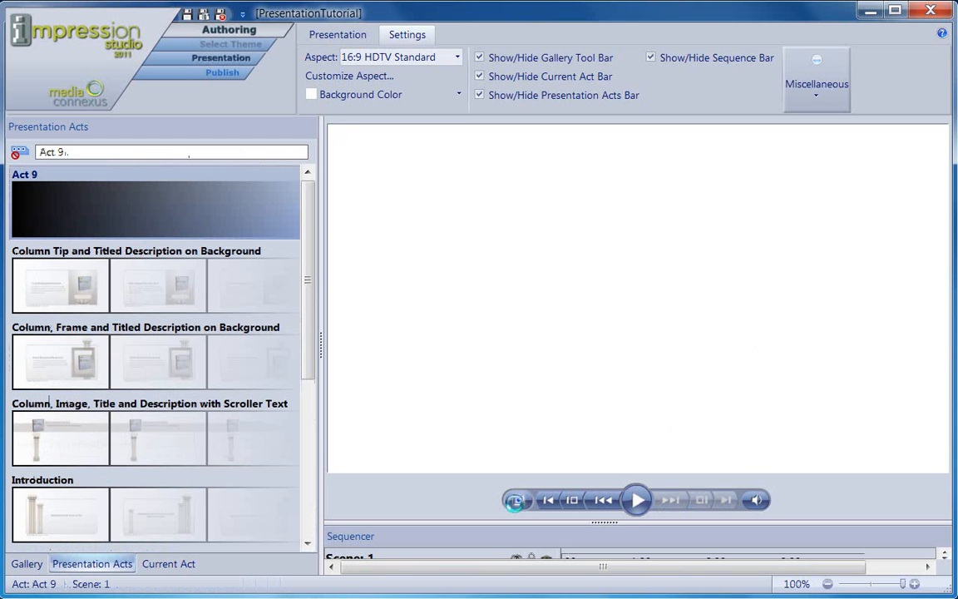
{"action": "left_click", "coordinate": [518, 500]}
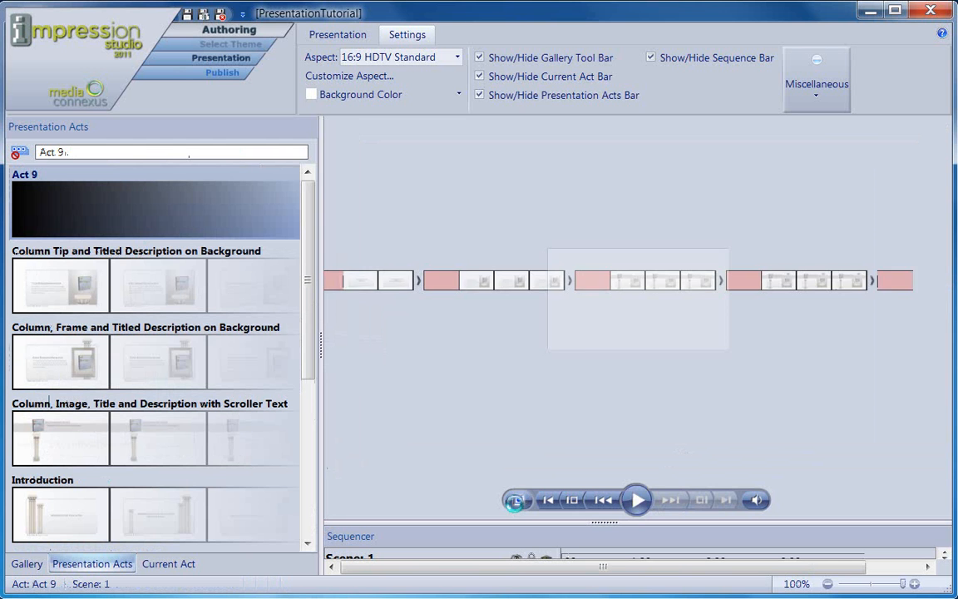
{"action": "right_click", "coordinate": [775, 285]}
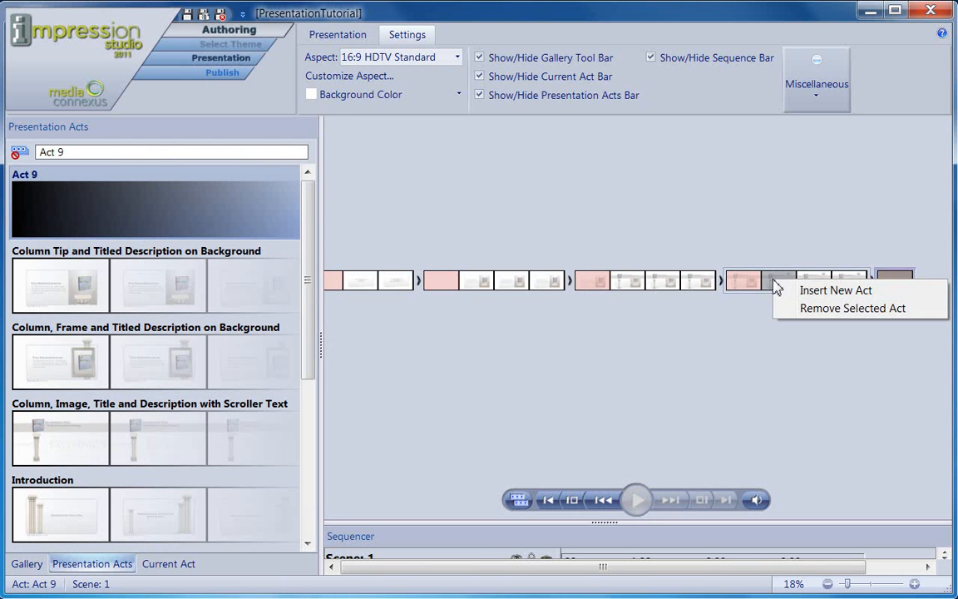
{"action": "left_click", "coordinate": [801, 291]}
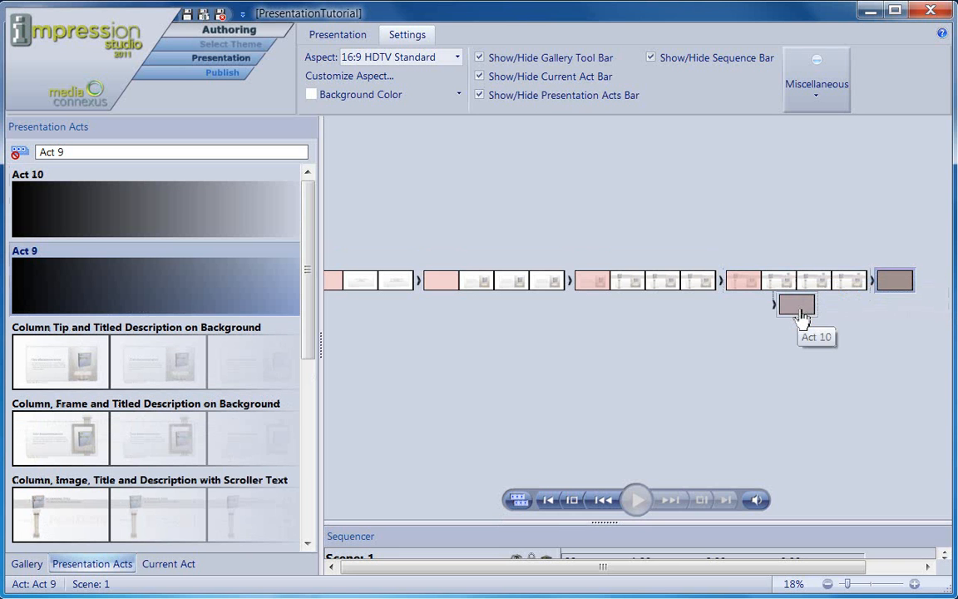
Step: Remove all acts that follow the Outro act from the flow, starting from the Column Tip act
{"action": "left_click", "coordinate": [773, 365]}
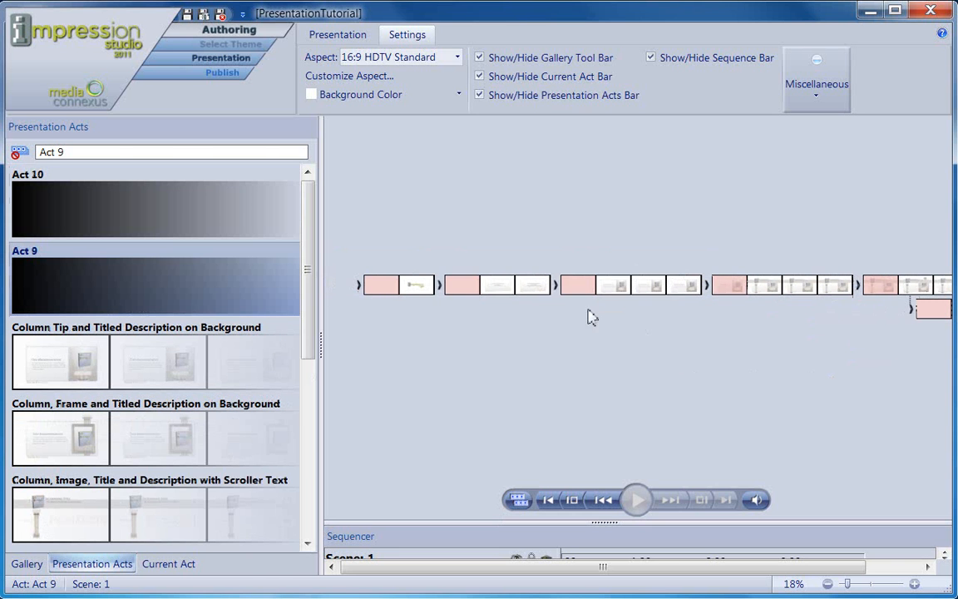
{"action": "left_click", "coordinate": [573, 291]}
{"action": "right_click", "coordinate": [572, 295]}
{"action": "left_click", "coordinate": [613, 321]}
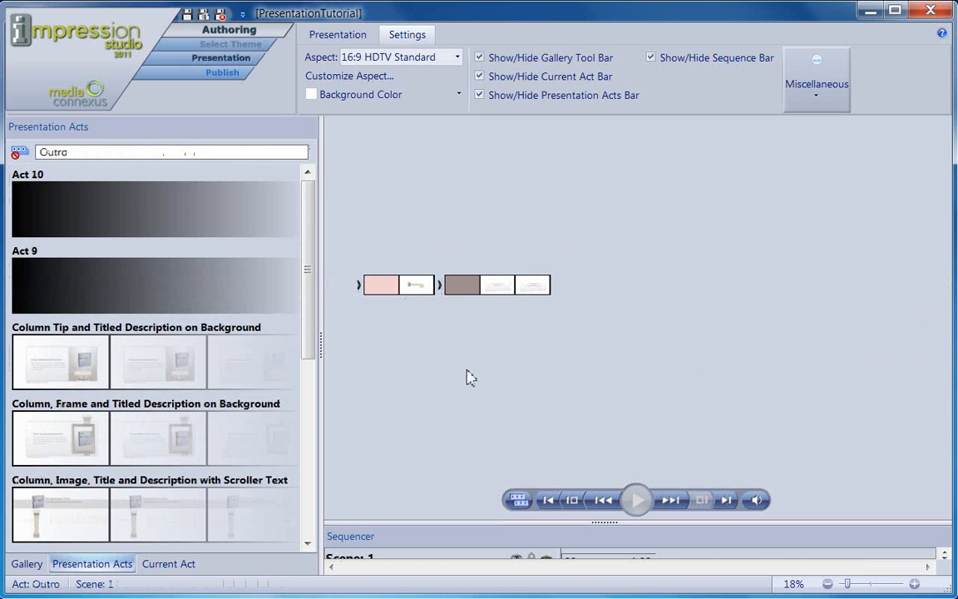
Step: Open the publishing view and play the presentation from the beginning
{"action": "left_click", "coordinate": [554, 502]}
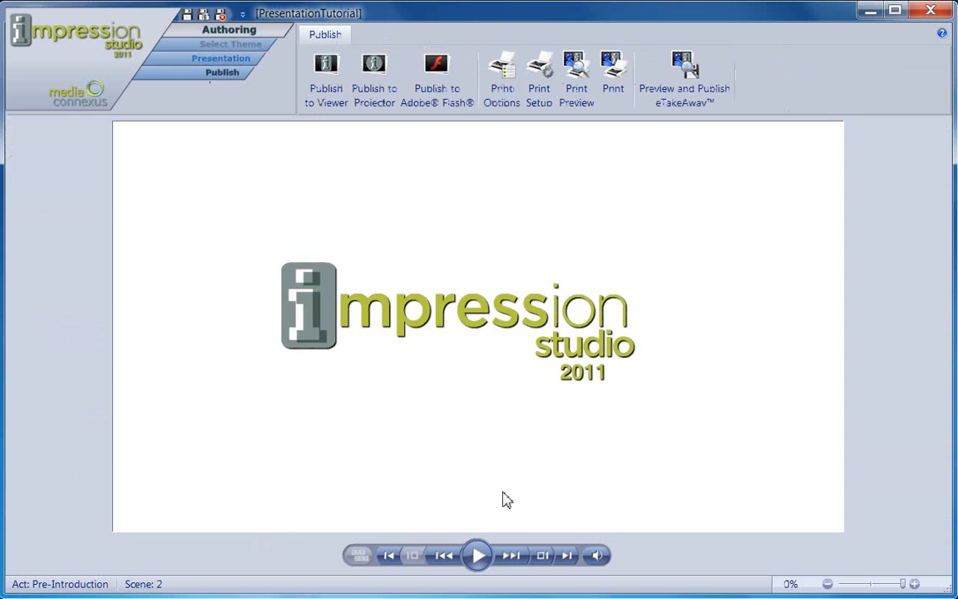
{"action": "left_click", "coordinate": [388, 555]}
{"action": "left_click", "coordinate": [476, 557]}
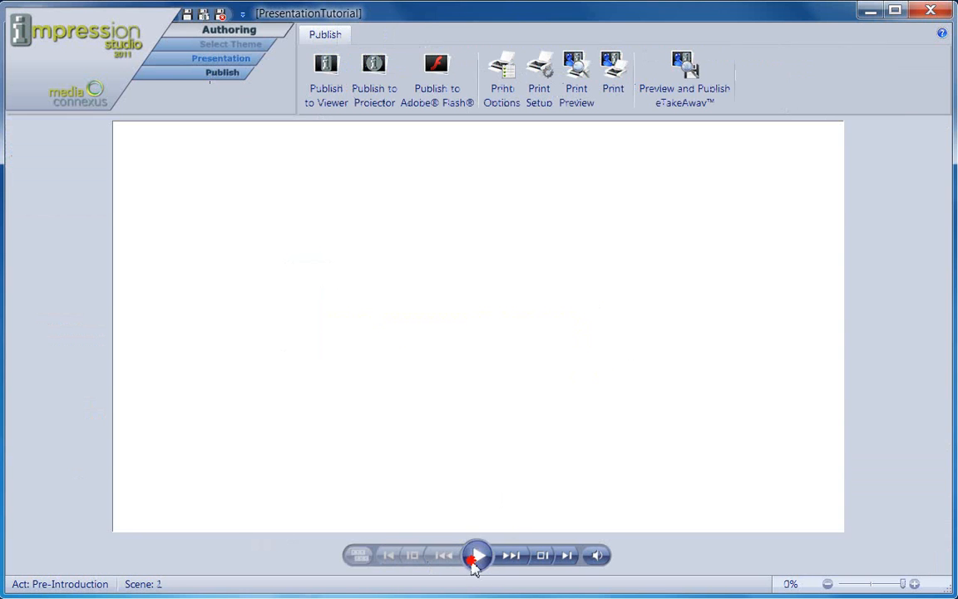